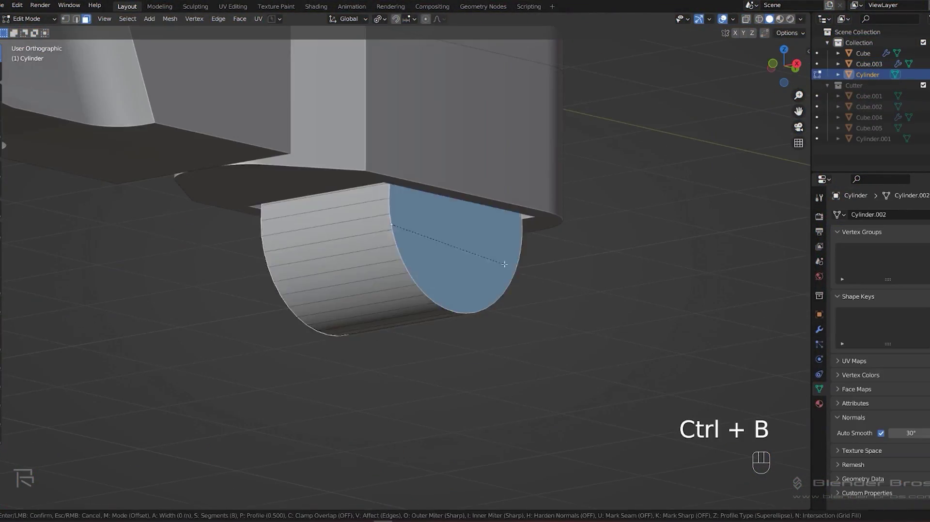
{"action": "key", "text": "i"}
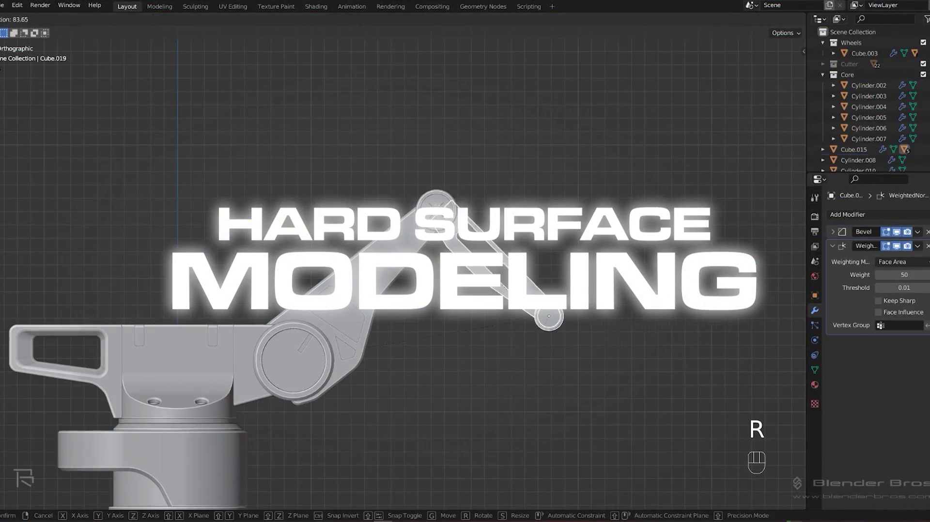
{"action": "type", "text": "180"}
{"action": "key", "text": "Return"}
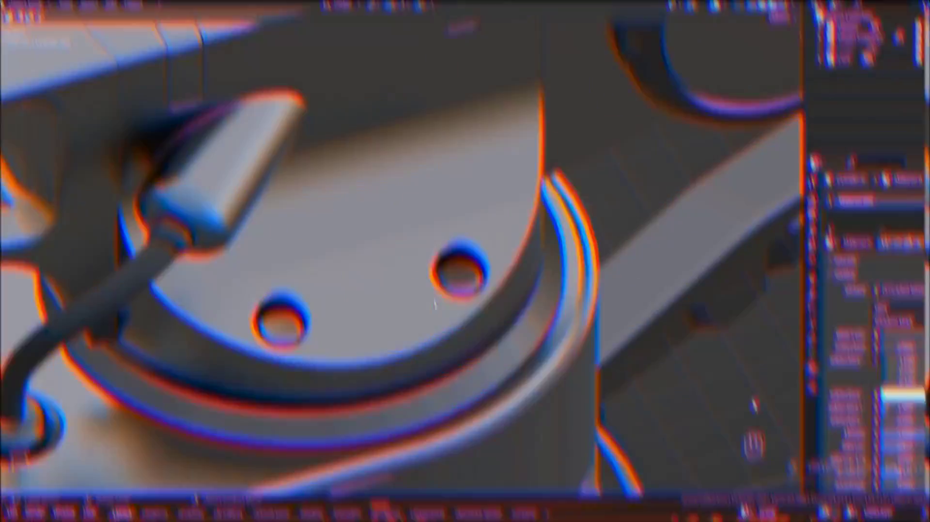
{"action": "key", "text": "Tab"}
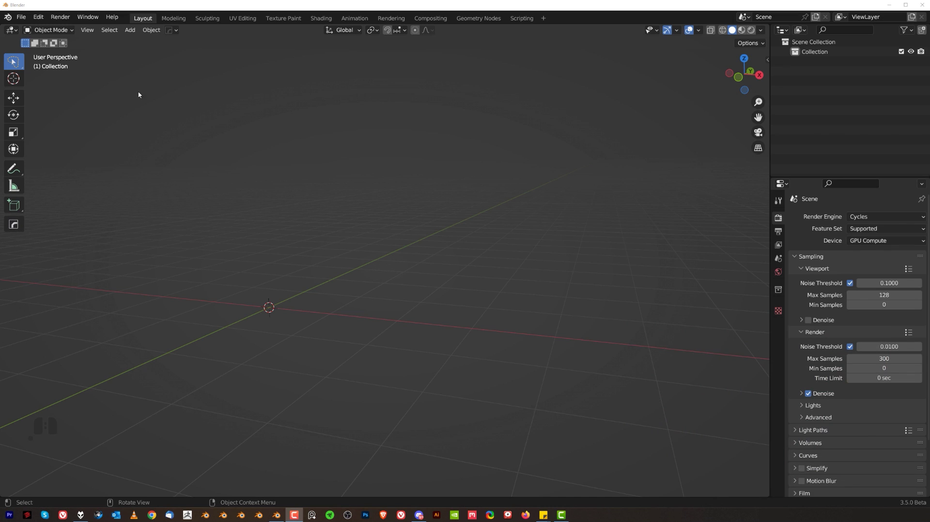
Check the Hard Ops version and enable its Auto T Panel, Q Menu / Prefixes and Blank Mat similar to Viewport options.
{"action": "left_click", "coordinate": [172, 30]}
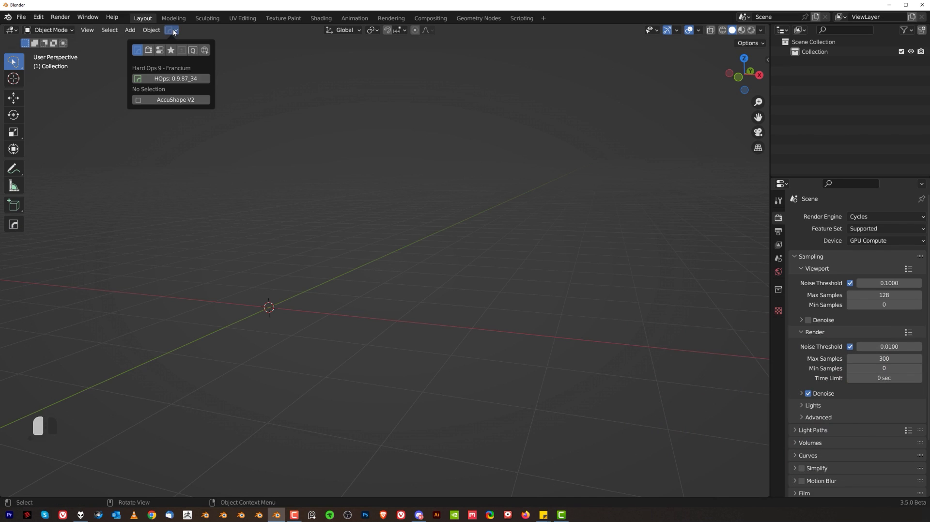
{"action": "left_click", "coordinate": [185, 78]}
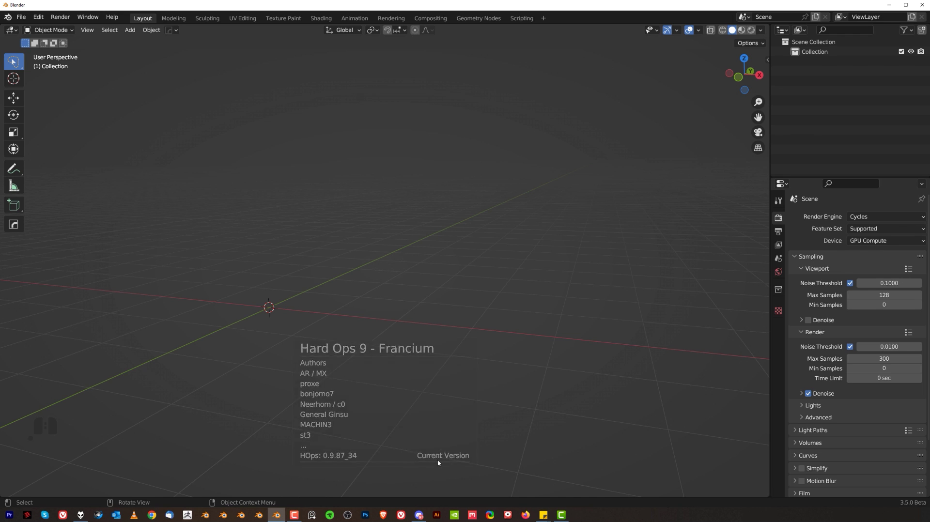
{"action": "left_click", "coordinate": [173, 30]}
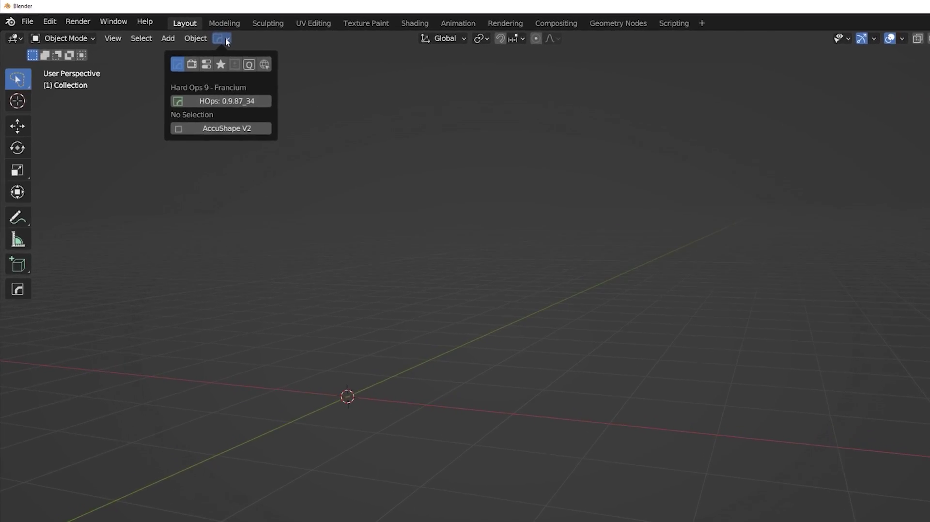
{"action": "left_click", "coordinate": [257, 75]}
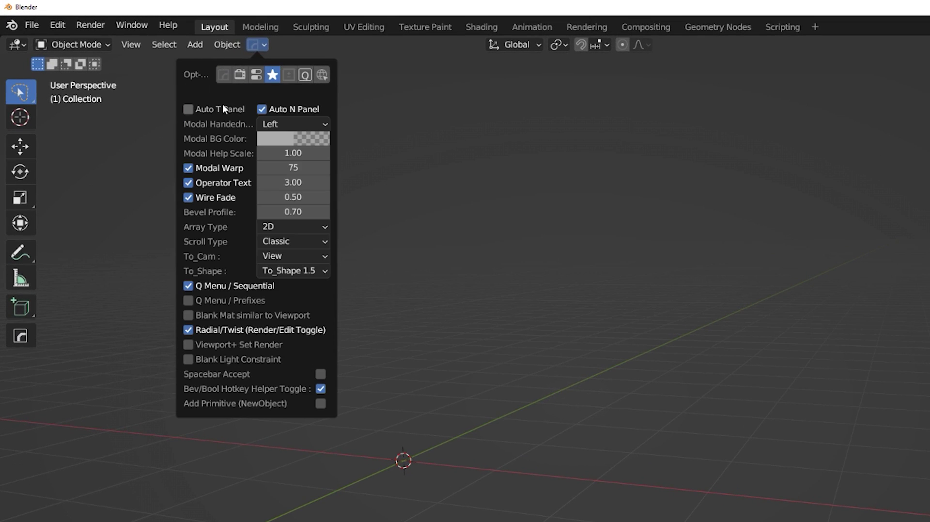
{"action": "left_click", "coordinate": [219, 302]}
{"action": "left_click", "coordinate": [222, 316]}
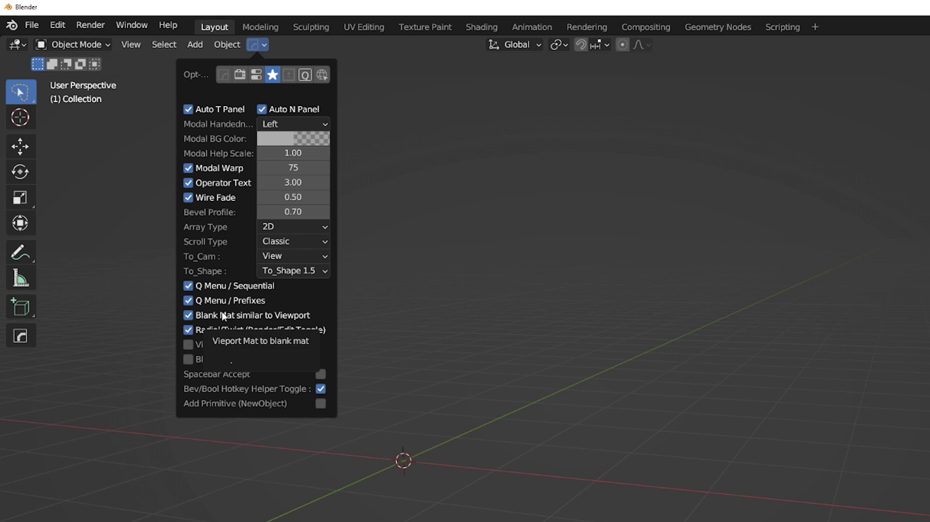
{"action": "left_click", "coordinate": [321, 74]}
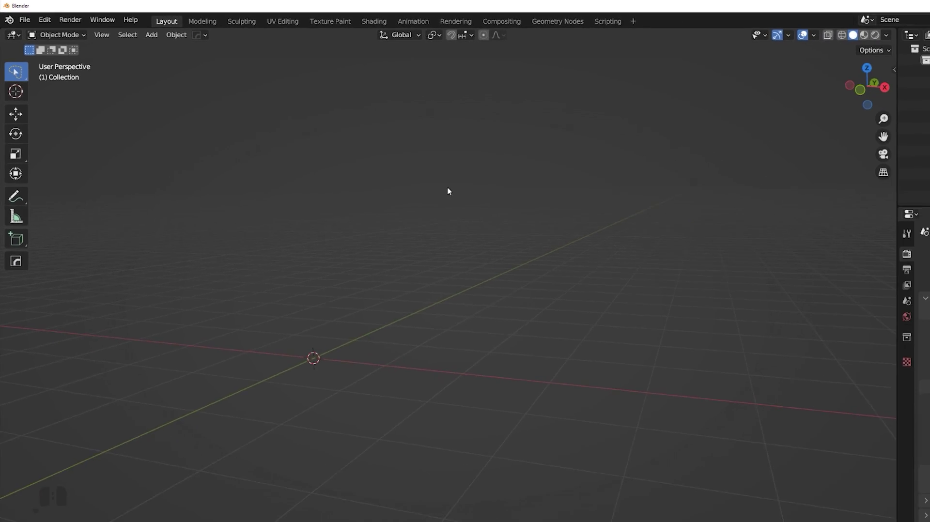
Turn on Cavity shading for the viewport through the Hard Ops viewport options.
{"action": "key", "text": "alt+v"}
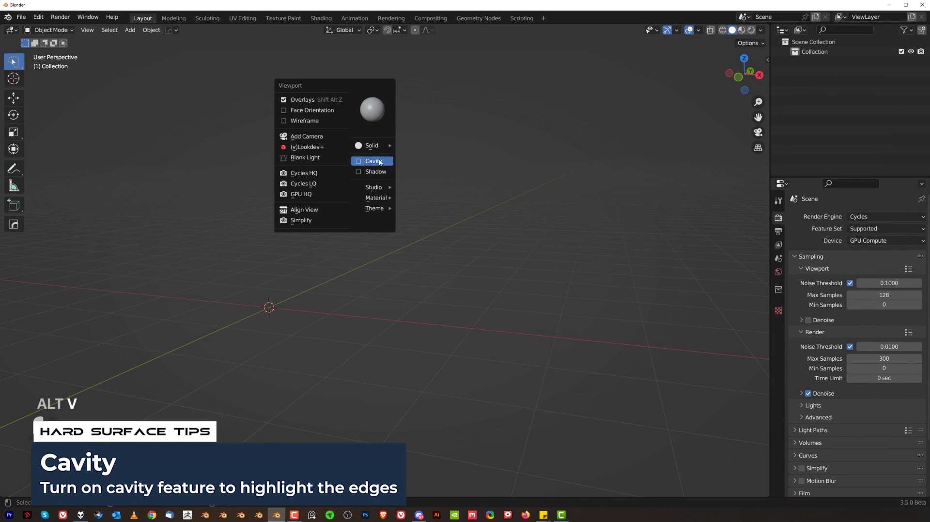
{"action": "left_click", "coordinate": [380, 162]}
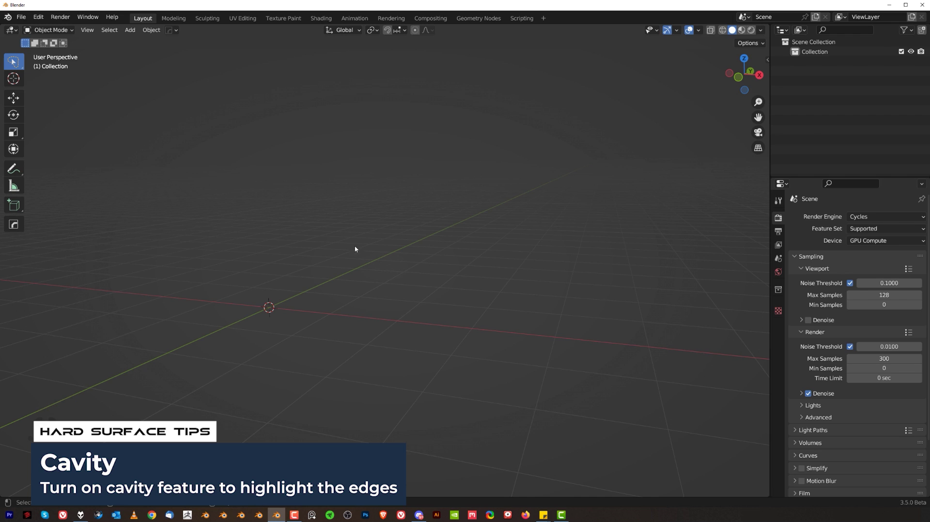
Save the Blender preferences and save the current scene setup as the default startup file.
{"action": "left_click", "coordinate": [39, 17]}
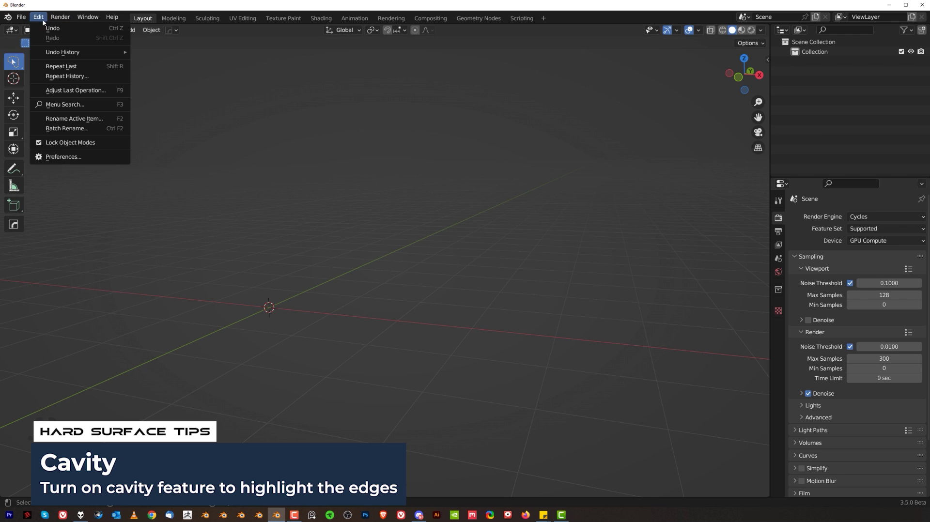
{"action": "left_click", "coordinate": [58, 156]}
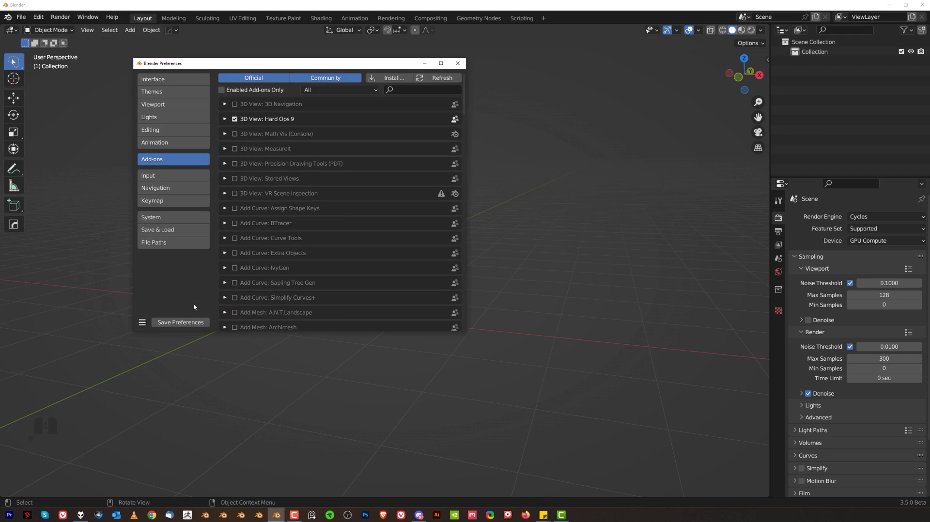
{"action": "left_click", "coordinate": [196, 324]}
{"action": "left_click", "coordinate": [21, 17]}
{"action": "mouse_move", "coordinate": [82, 199]}
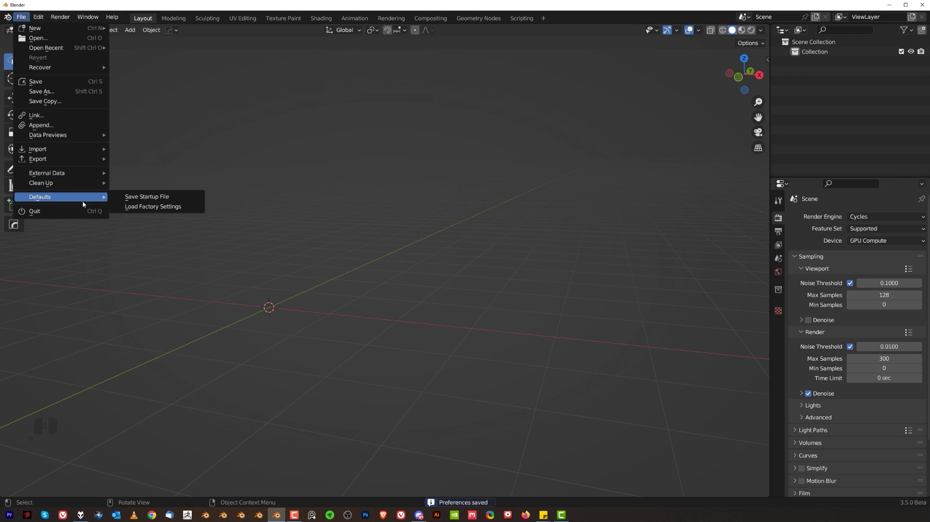
{"action": "left_click", "coordinate": [140, 198]}
{"action": "left_click", "coordinate": [141, 201]}
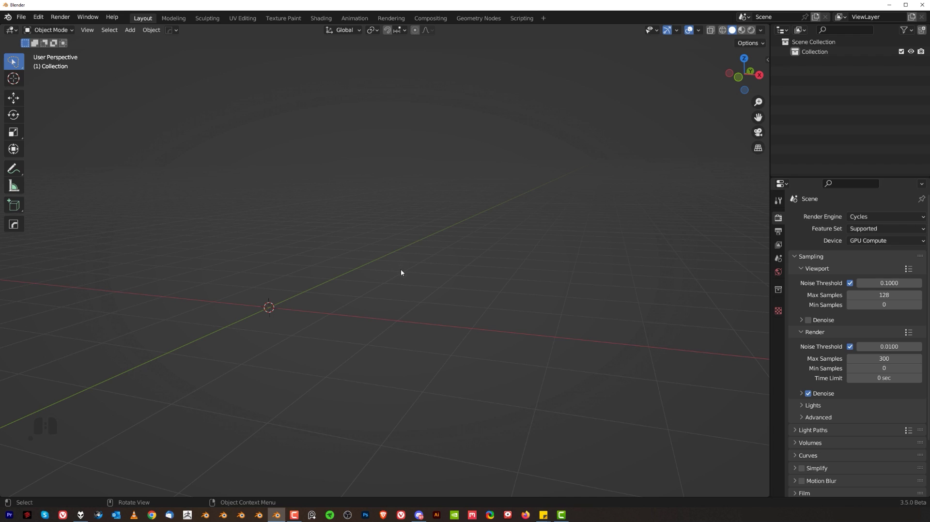
Look through the Hard Ops main menu, helper and material menu with nothing selected.
{"action": "key", "text": "q"}
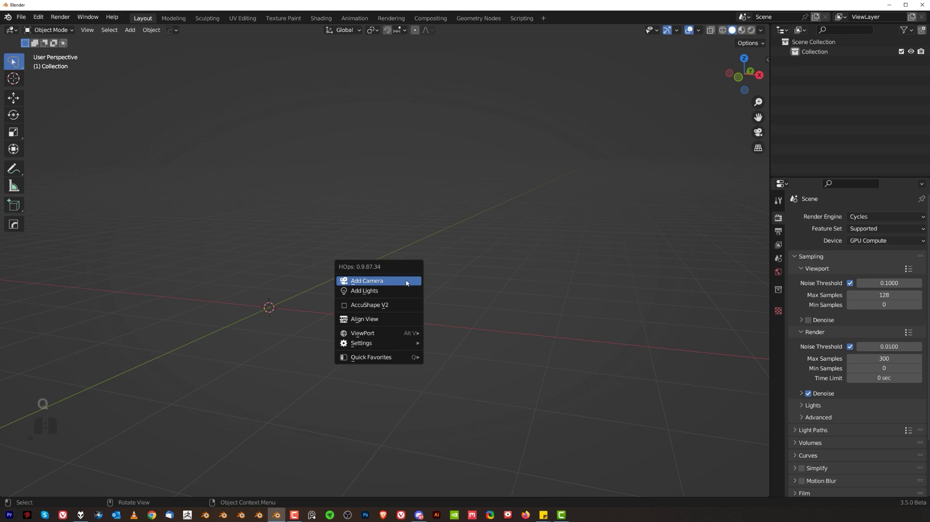
{"action": "key", "text": "Escape"}
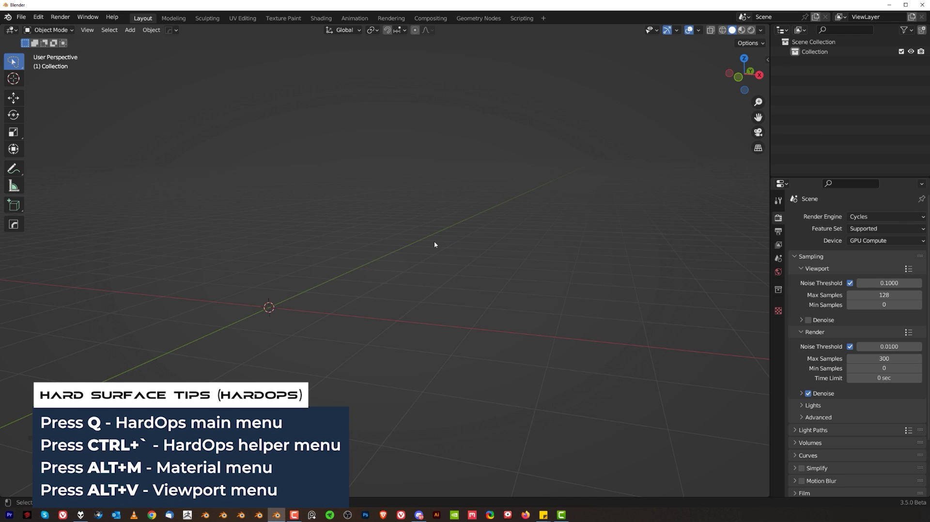
{"action": "key", "text": "ctrl+grave"}
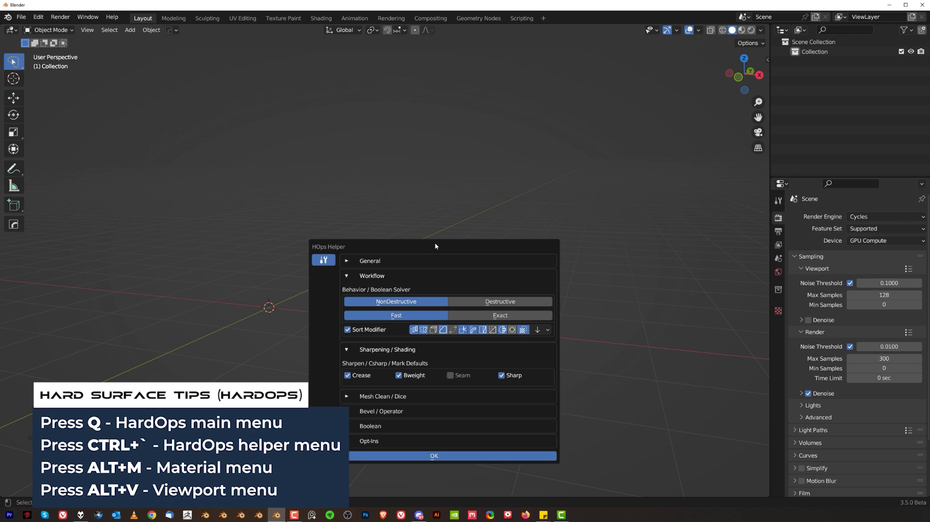
{"action": "key", "text": "Escape"}
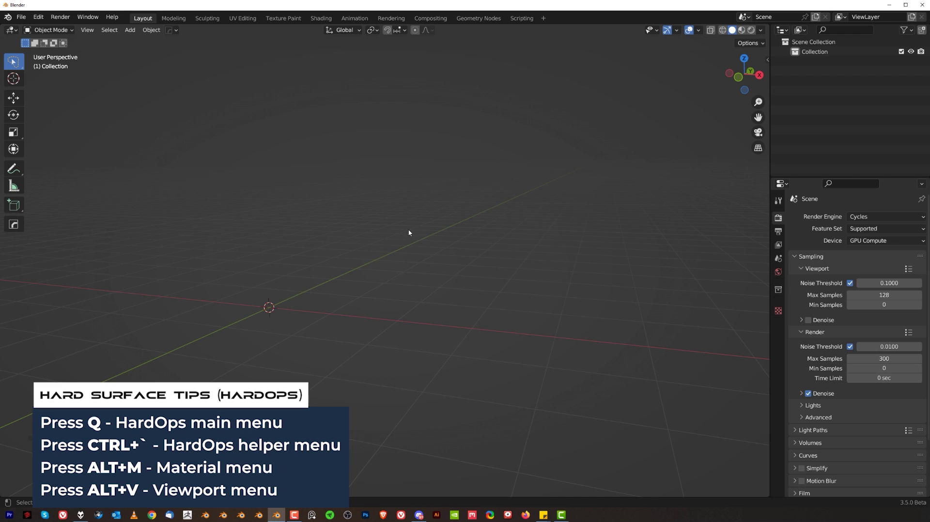
{"action": "key", "text": "alt+m"}
{"action": "key", "text": "Escape"}
Enable Shadow for the viewport through the Hard Ops viewport options.
{"action": "key", "text": "alt+v"}
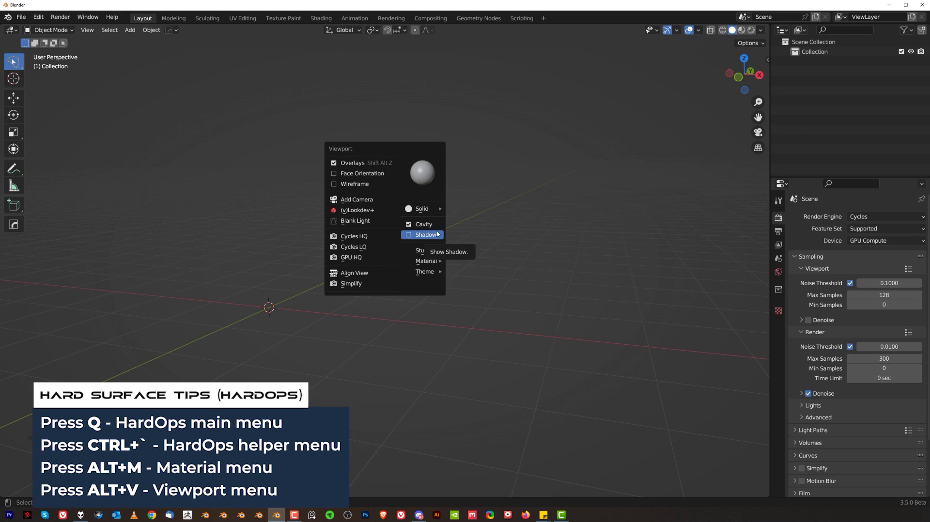
{"action": "left_click", "coordinate": [437, 235]}
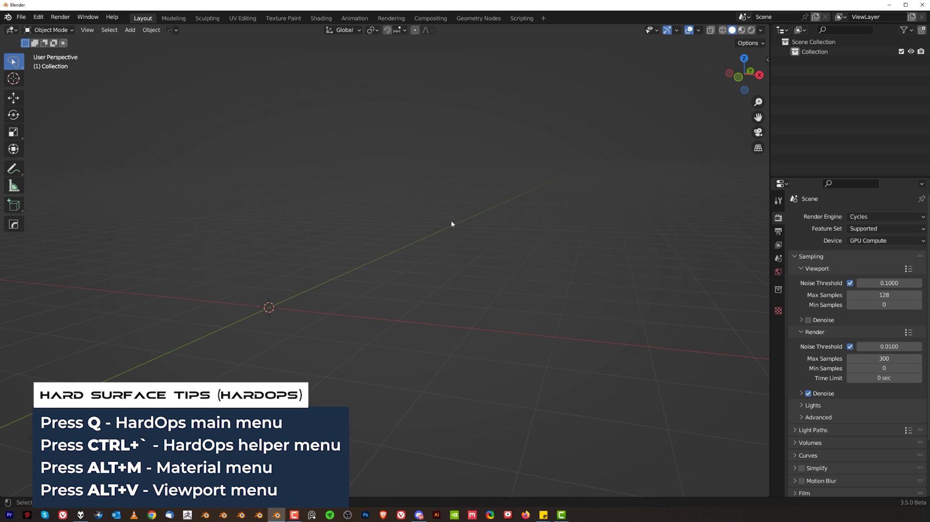
Review the Hard Ops menu with nothing selected and add a cube mesh at the 3D cursor.
{"action": "key", "text": "q"}
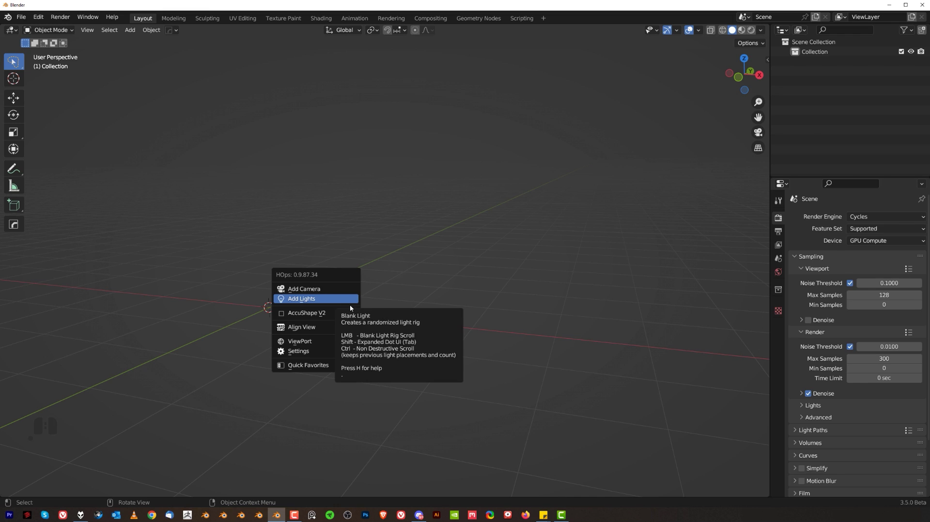
{"action": "key", "text": "shift+a"}
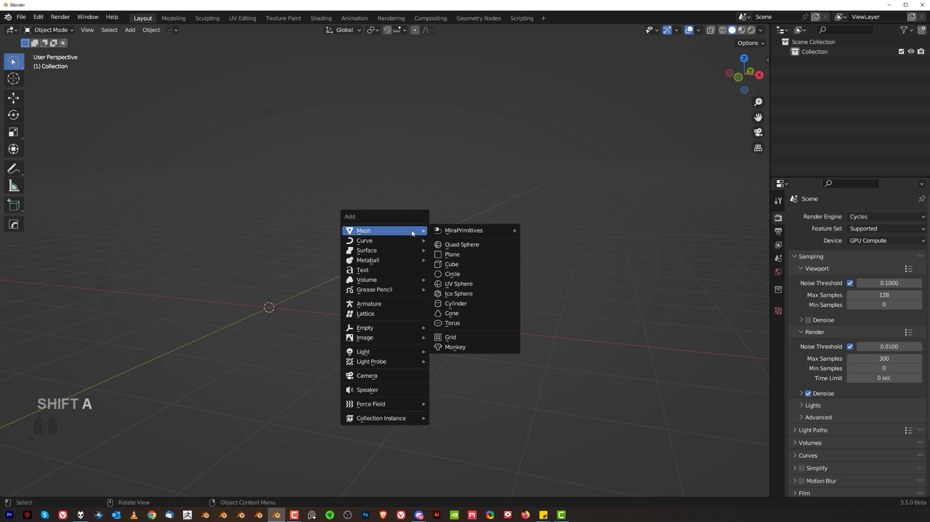
{"action": "left_click", "coordinate": [453, 264]}
Compare the Hard Ops menu for the cube in Object Mode and in Edit Mode, ending in Object Mode.
{"action": "key", "text": "q"}
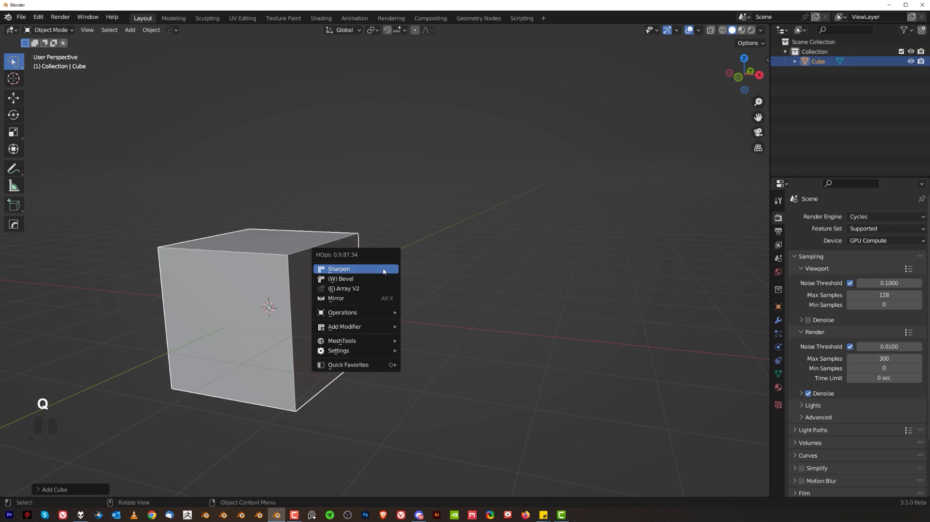
{"action": "key", "text": "Tab"}
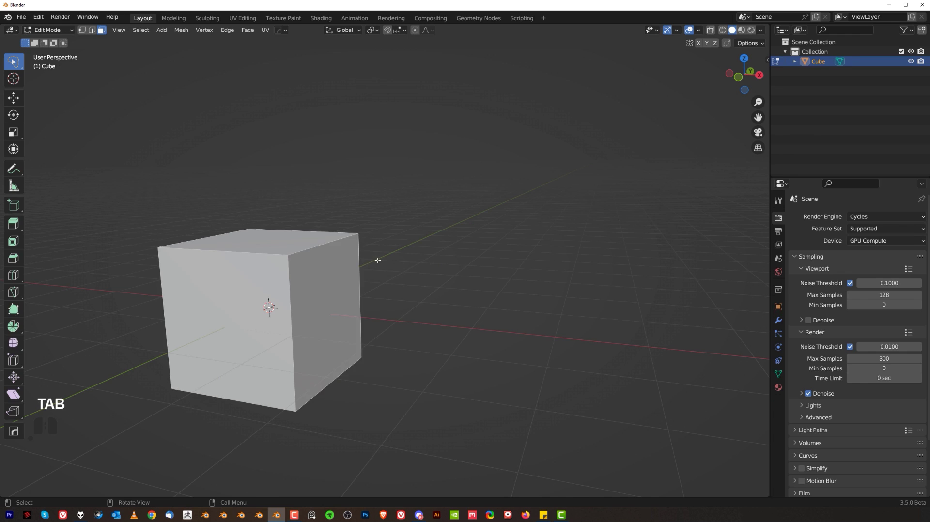
{"action": "key", "text": "q"}
{"action": "middle_click_drag", "start_coordinate": [389, 229], "coordinate": [369, 232]}
{"action": "key", "text": "Tab"}
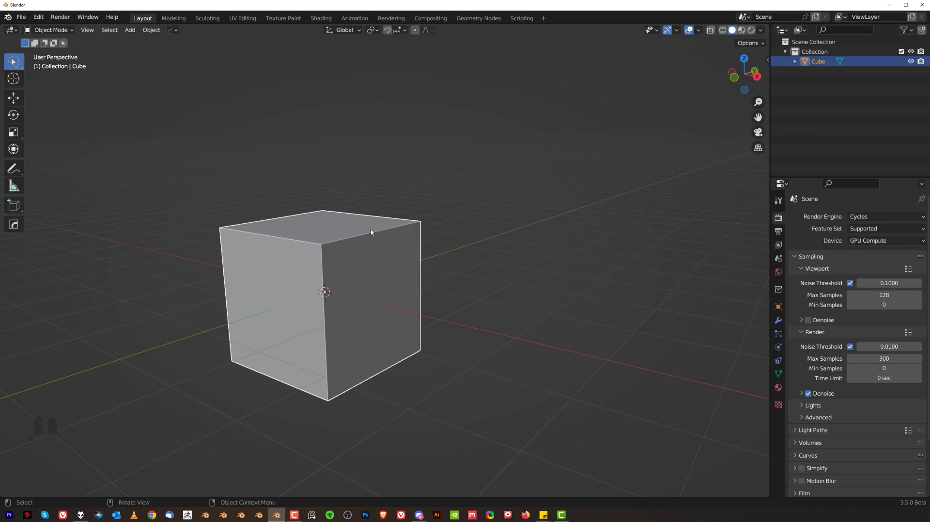
Add a Hard Ops bevel to the cube with a width of about 0.031 and 3 segments.
{"action": "key", "text": "q"}
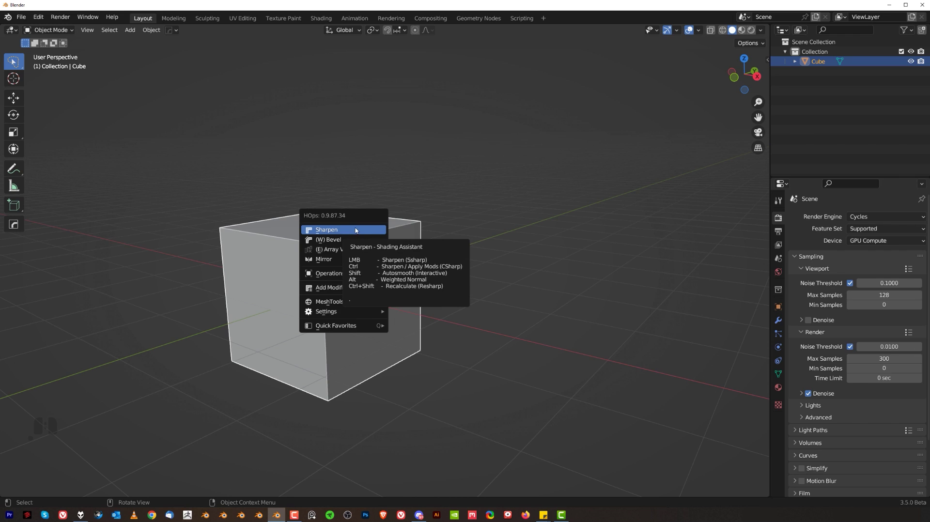
{"action": "left_click", "coordinate": [356, 239]}
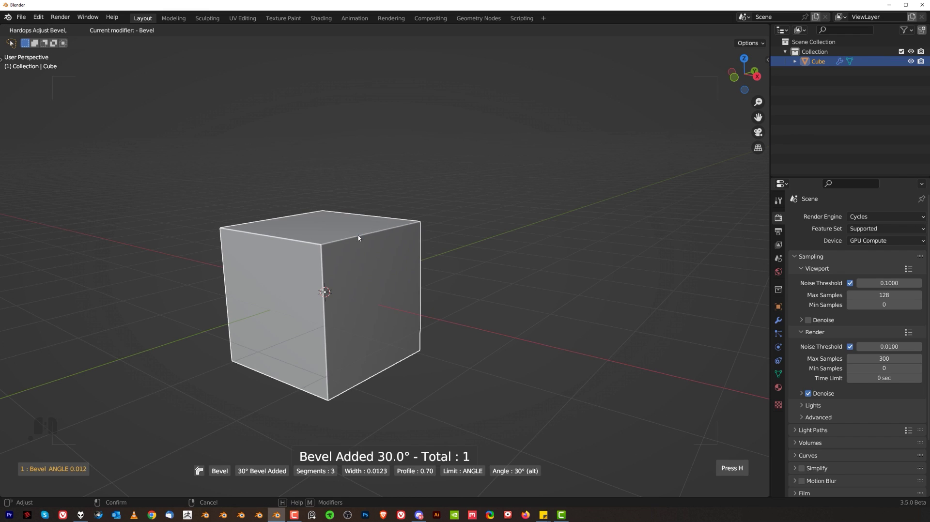
{"action": "scroll", "coordinate": [356, 240], "scroll_direction": "up", "scroll_amount": 4}
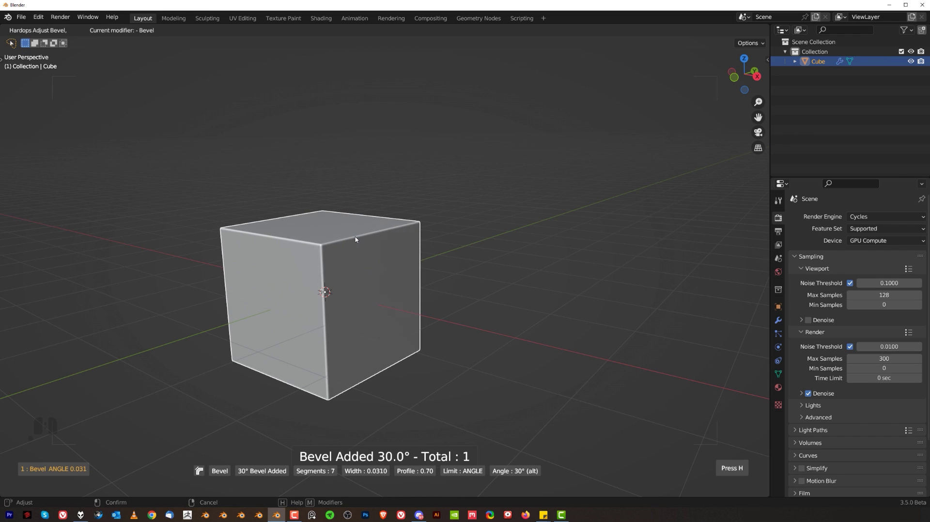
{"action": "scroll", "coordinate": [356, 240], "scroll_direction": "down", "scroll_amount": 1}
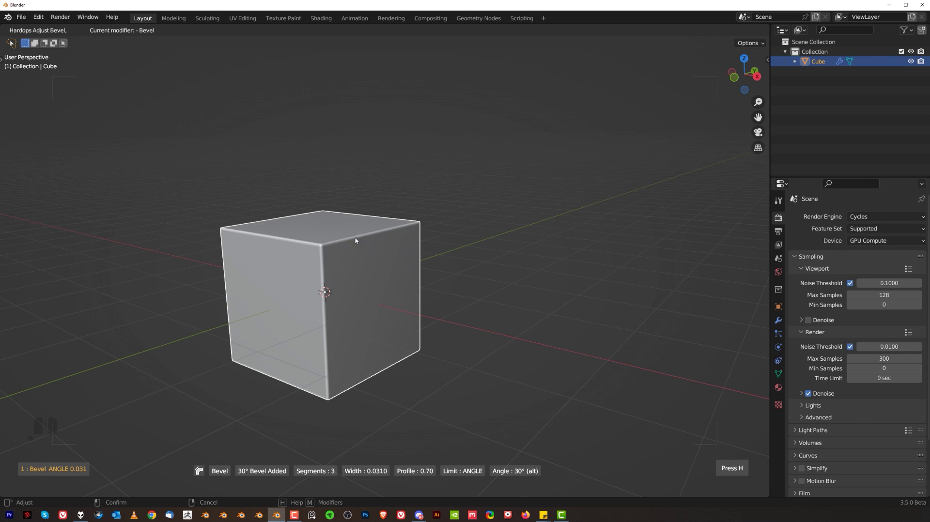
{"action": "left_click", "coordinate": [356, 239]}
Add a Weighted Normal modifier to the cube with the Hard Ops Sharpen operation.
{"action": "key", "text": "q"}
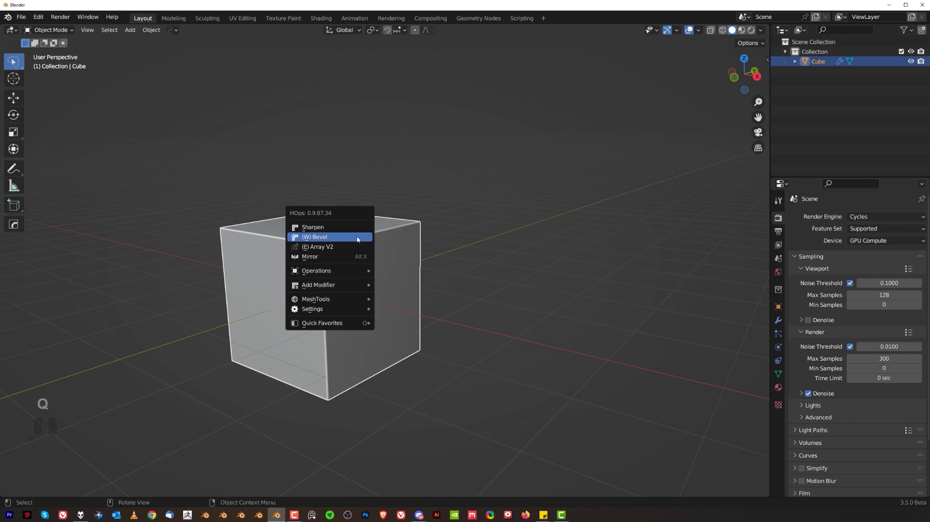
{"action": "left_click", "coordinate": [353, 228], "text": "alt"}
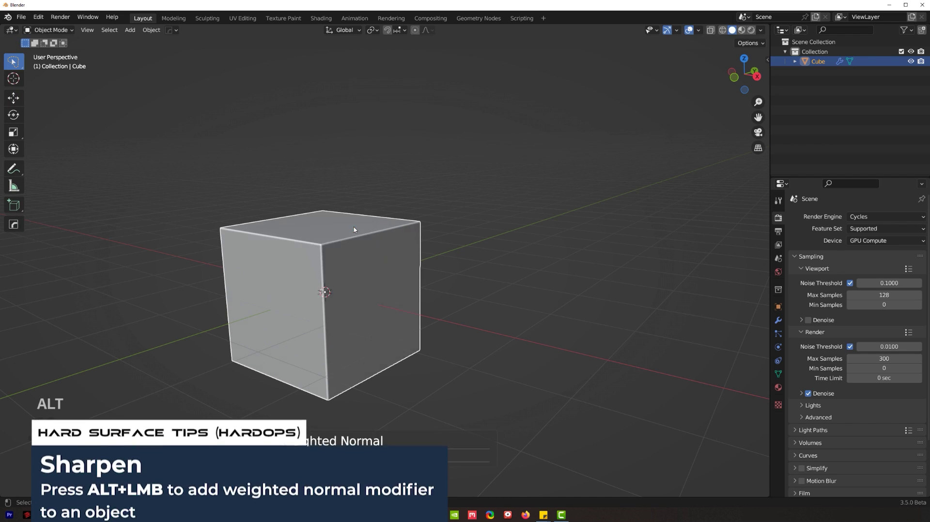
Inspect the cube's Bevel and Weighted Normal modifiers in the Hard Ops helper and in the modifier properties.
{"action": "key", "text": "ctrl+grave"}
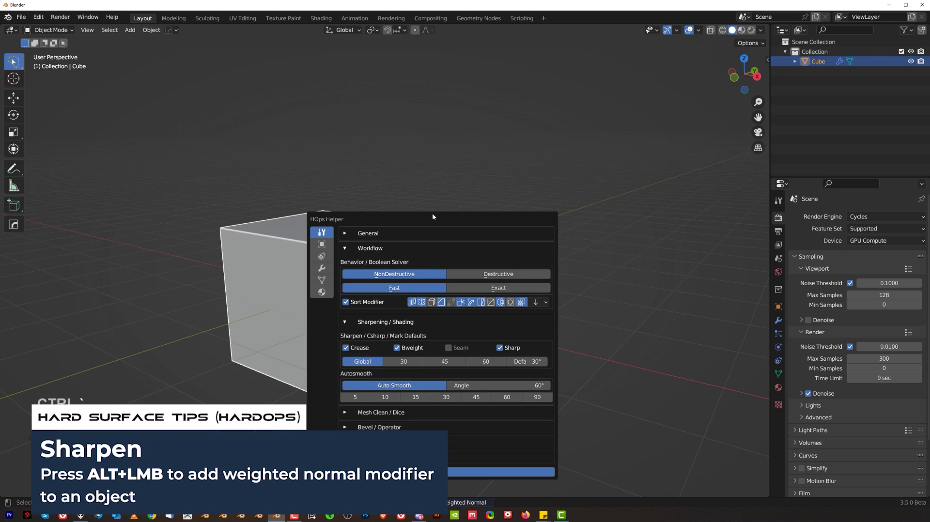
{"action": "left_click_drag", "start_coordinate": [433, 217], "coordinate": [518, 127]}
{"action": "left_click", "coordinate": [415, 172]}
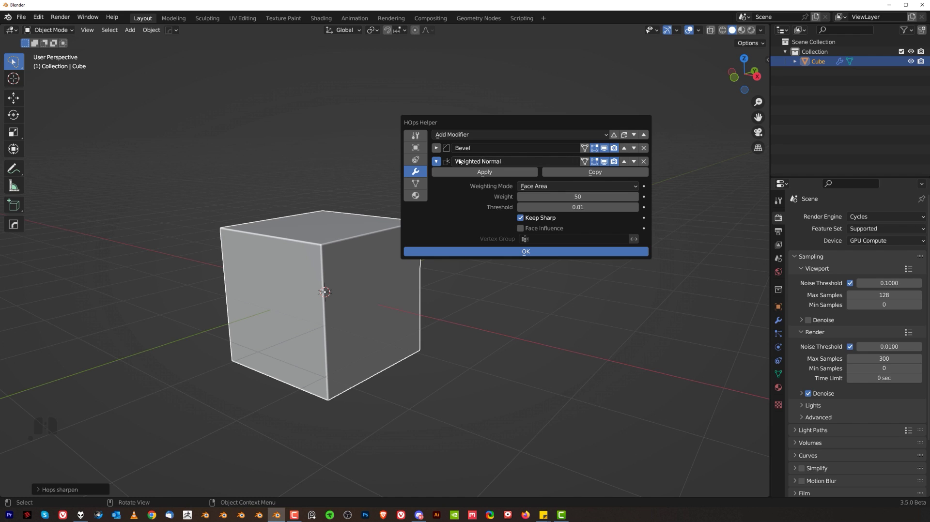
{"action": "left_click", "coordinate": [415, 135]}
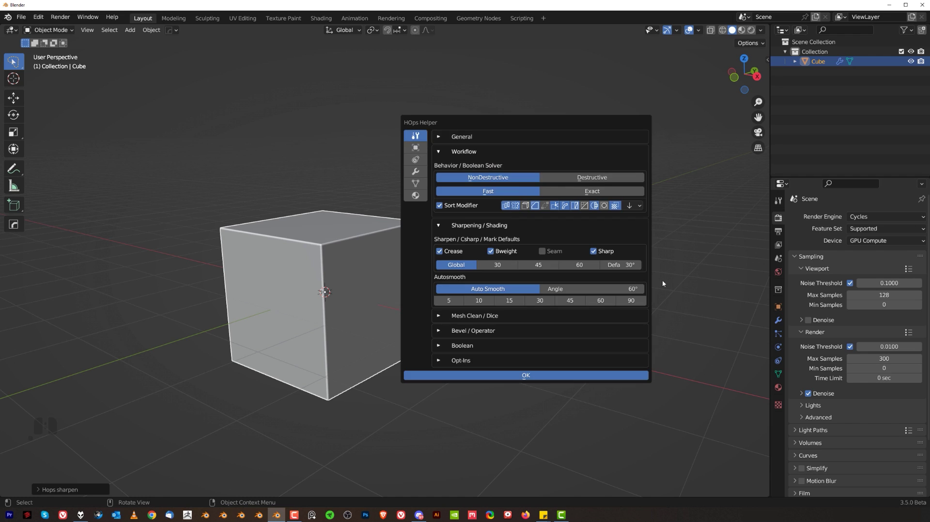
{"action": "left_click", "coordinate": [779, 320]}
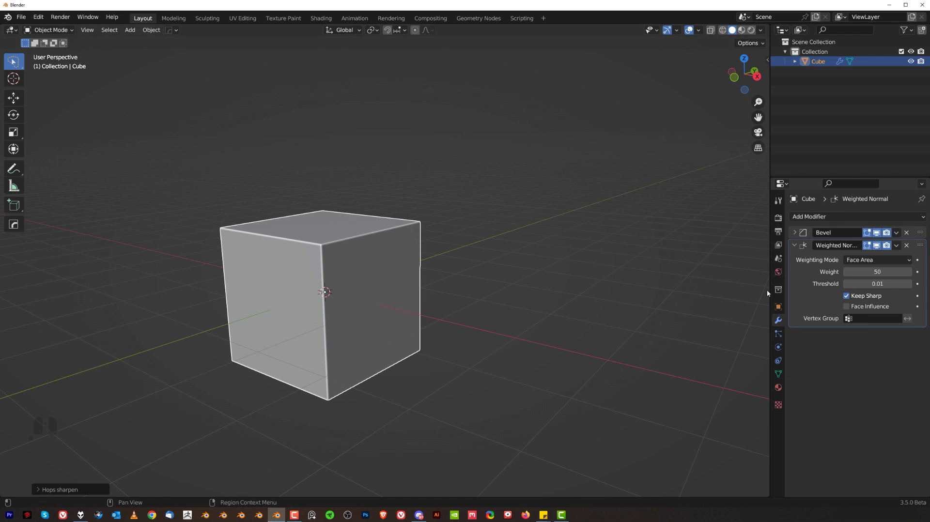
Examine the Workflow and Sharpening / Shading settings in the Hard Ops helper.
{"action": "key", "text": "ctrl+grave"}
{"action": "key", "text": "ctrl+grave"}
{"action": "left_click_drag", "start_coordinate": [446, 196], "coordinate": [503, 121]}
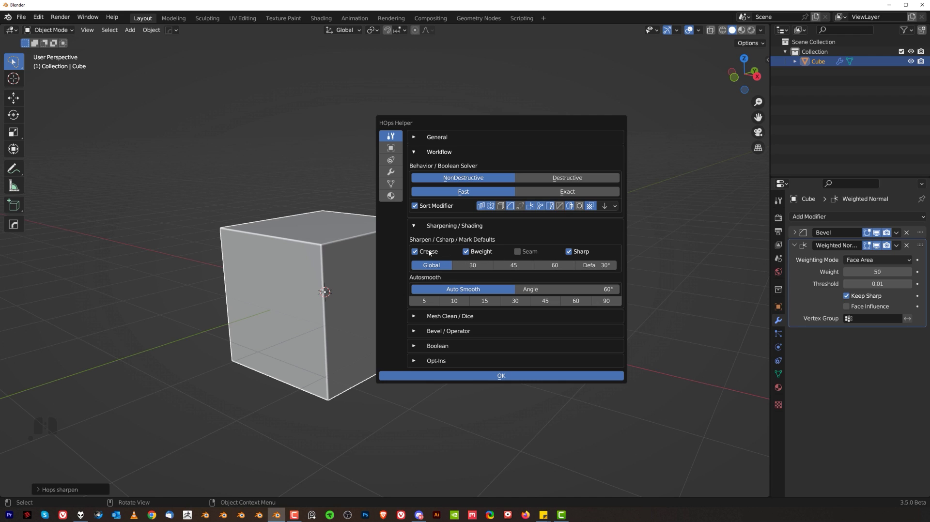
Run the Hard Ops Sharpen operation on the cube and inspect its marked edges in Edit Mode.
{"action": "key", "text": "q"}
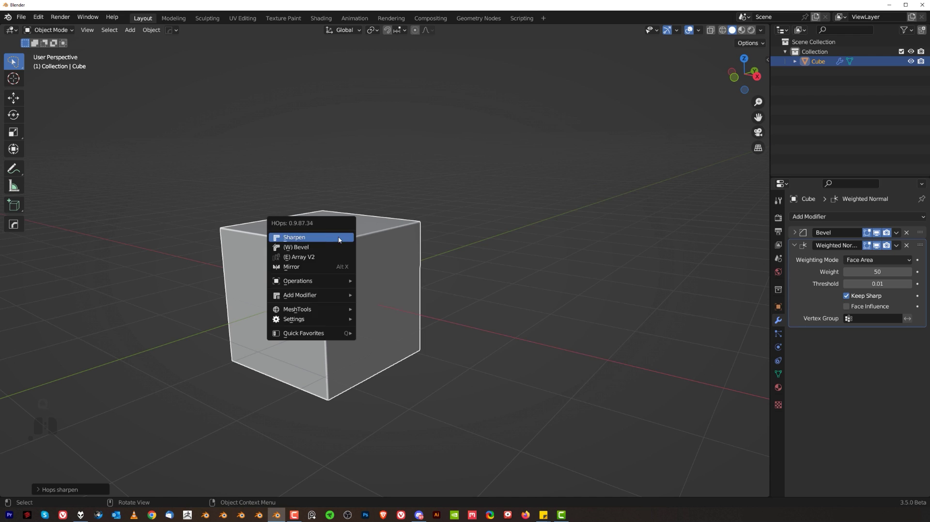
{"action": "left_click", "coordinate": [338, 238]}
{"action": "key", "text": "Tab"}
{"action": "scroll", "coordinate": [299, 245], "scroll_direction": "up", "scroll_amount": 2}
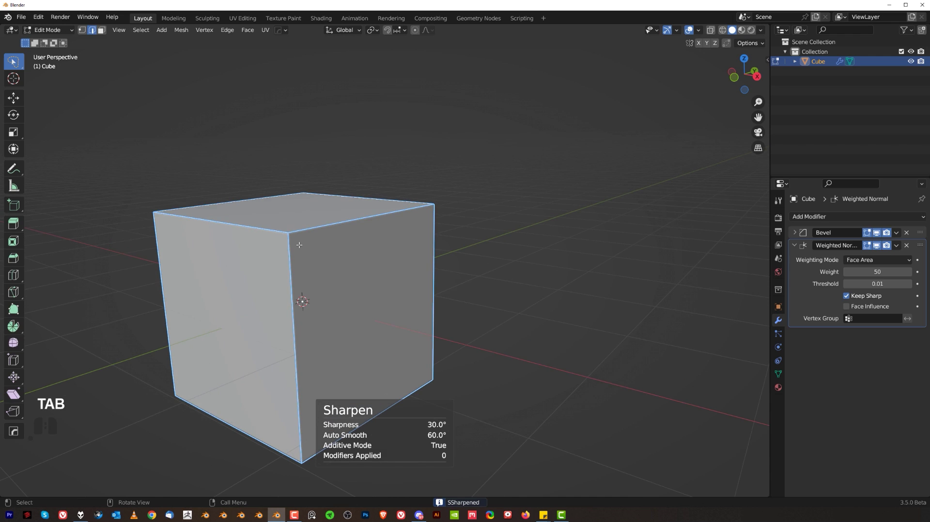
{"action": "middle_click_drag", "start_coordinate": [388, 255], "coordinate": [451, 247], "text": "shift"}
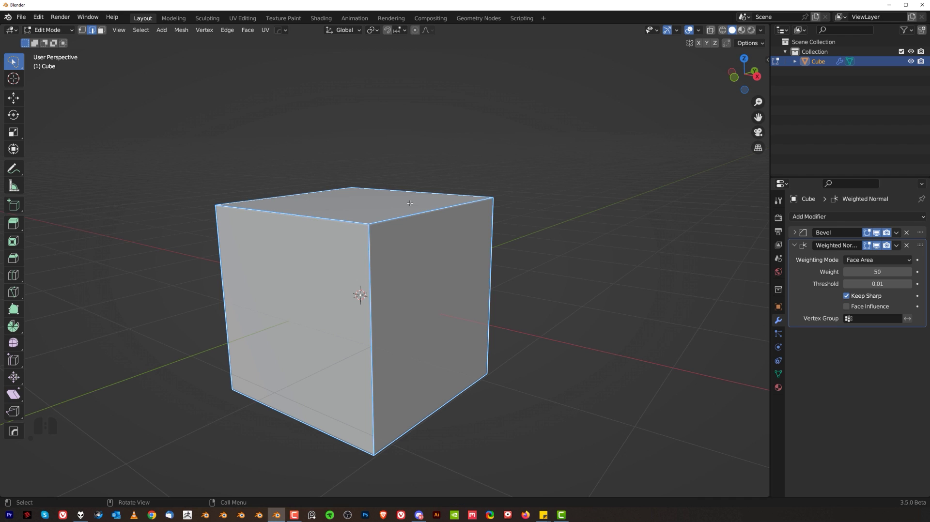
Add a cube mesh to the empty scene.
{"action": "key", "text": "shift+a"}
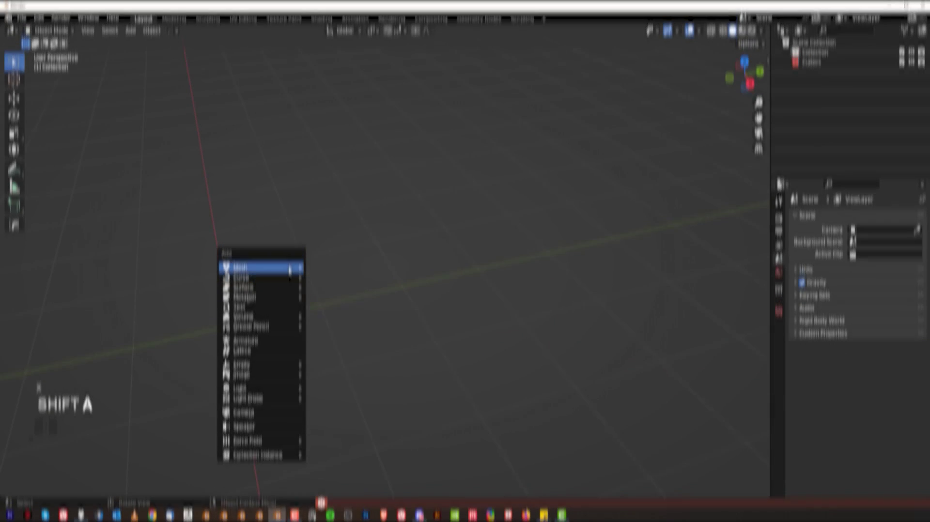
{"action": "mouse_move", "coordinate": [252, 266]}
{"action": "left_click", "coordinate": [342, 301]}
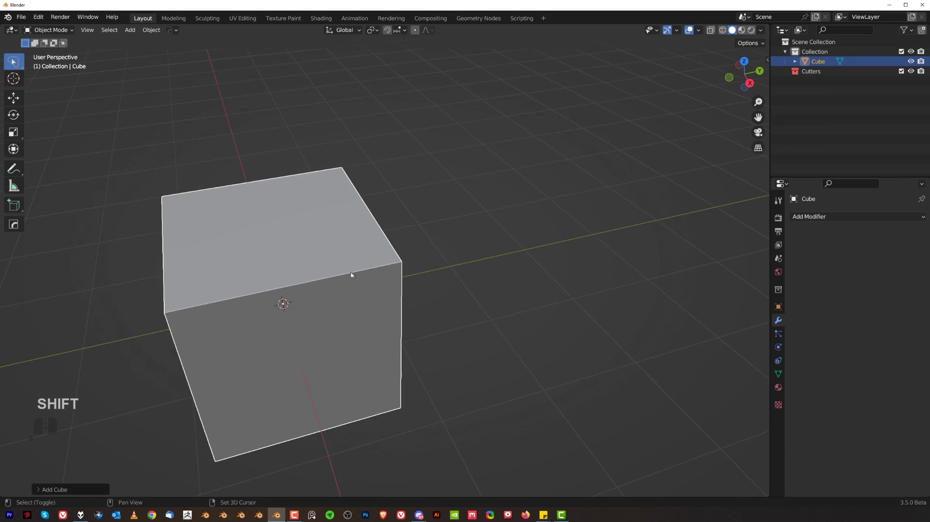
Duplicate the cube and move the copy up and back so it overlaps one upper corner of the original.
{"action": "key", "text": "shift+d"}
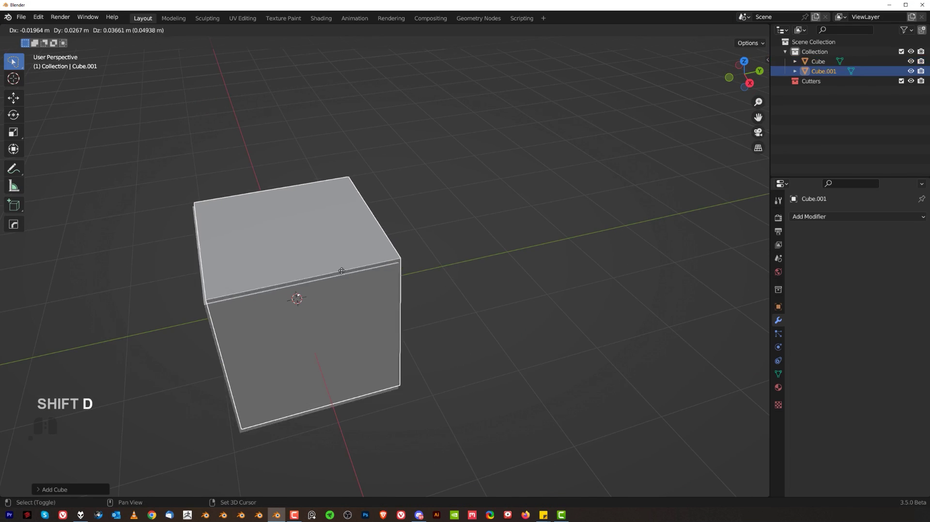
{"action": "left_click", "coordinate": [387, 220]}
{"action": "mouse_move", "coordinate": [387, 220]}
{"action": "middle_mouse_down"}
{"action": "mouse_move", "coordinate": [423, 232]}
{"action": "mouse_move", "coordinate": [370, 249]}
{"action": "mouse_move", "coordinate": [397, 240]}
{"action": "mouse_move", "coordinate": [408, 226]}
{"action": "mouse_move", "coordinate": [402, 217]}
{"action": "middle_mouse_up"}
{"action": "scroll", "coordinate": [415, 231], "scroll_direction": "up", "scroll_amount": 1}
{"action": "scroll", "coordinate": [404, 217], "scroll_direction": "up", "scroll_amount": 1}
{"action": "key", "text": "g"}
{"action": "right_click", "coordinate": [460, 187]}
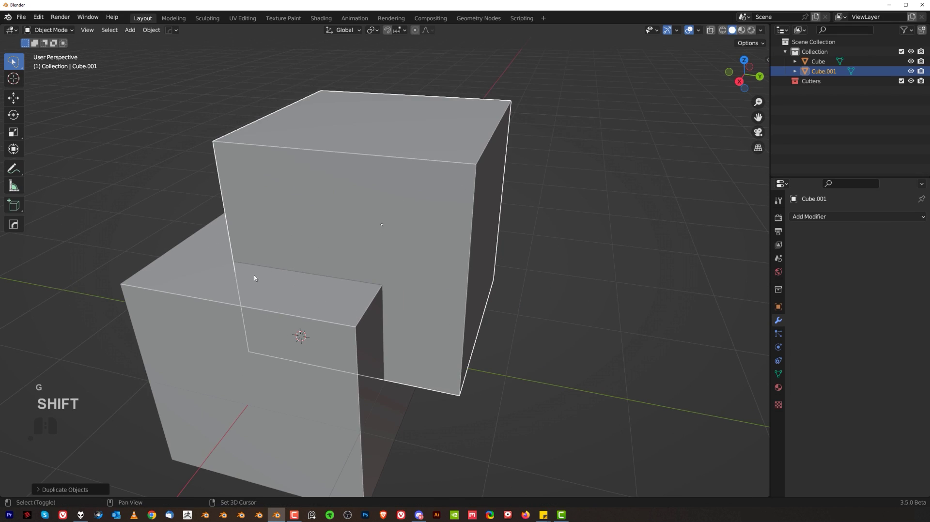
Cut the duplicate cube out of the original with a Hard Ops Difference boolean and view the notch.
{"action": "left_click", "coordinate": [254, 274], "text": "shift"}
{"action": "middle_click_drag", "start_coordinate": [254, 275], "coordinate": [344, 275]}
{"action": "key", "text": "q"}
{"action": "left_click", "coordinate": [402, 231]}
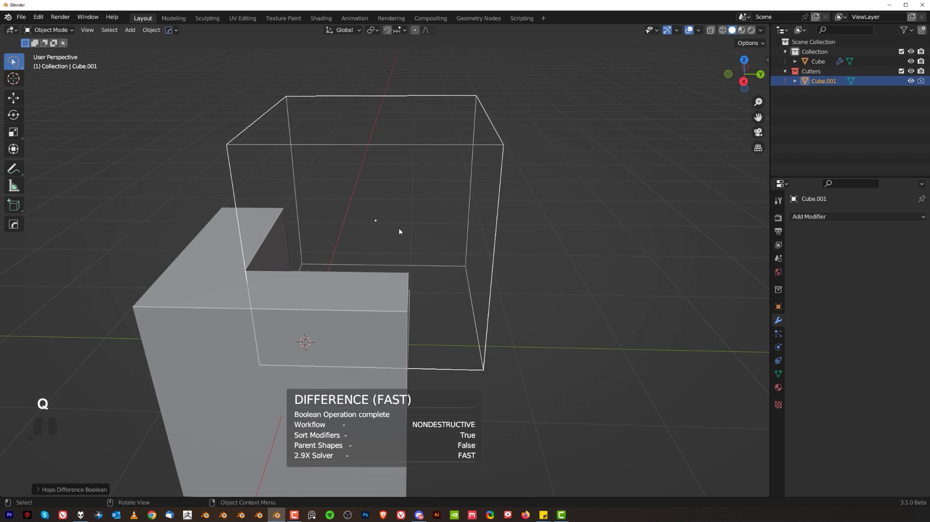
{"action": "middle_click_drag", "start_coordinate": [399, 227], "coordinate": [451, 200]}
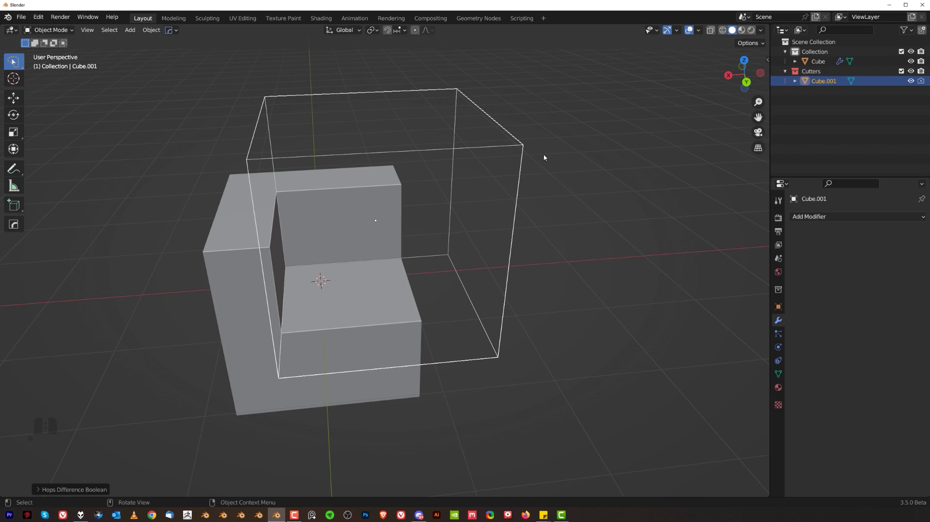
Toggle the Cutters collection's visibility, leaving it hidden, and select the notched cube.
{"action": "key", "text": "shift+2"}
{"action": "key", "text": "shift+2"}
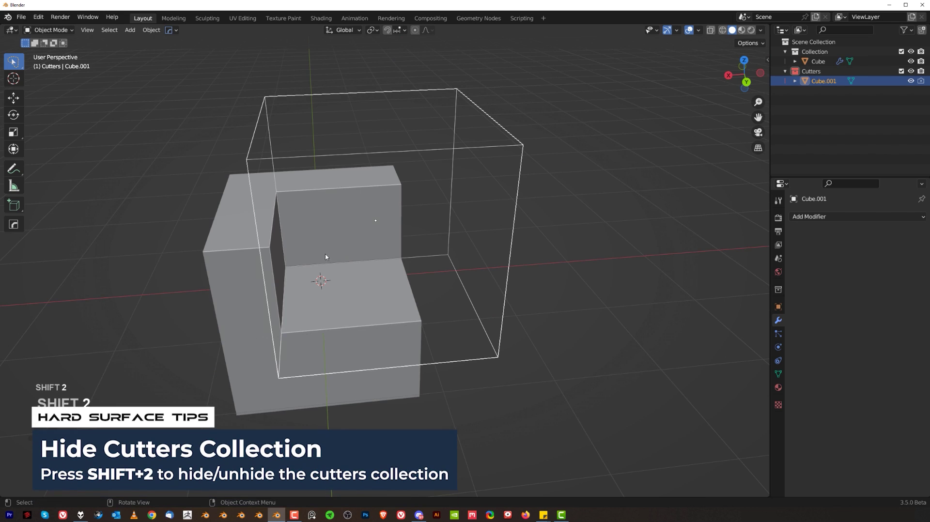
{"action": "key", "text": "shift+2"}
{"action": "left_click", "coordinate": [326, 257]}
{"action": "middle_click_drag", "start_coordinate": [326, 257], "coordinate": [401, 205]}
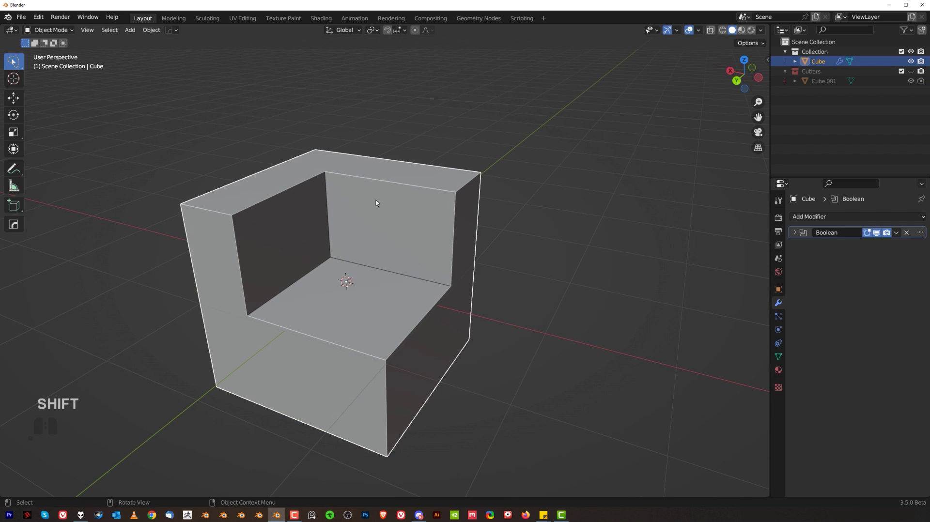
Scroll through the notched cube's boolean cutters with Ever Scroll and exit the tool.
{"action": "key", "text": "q"}
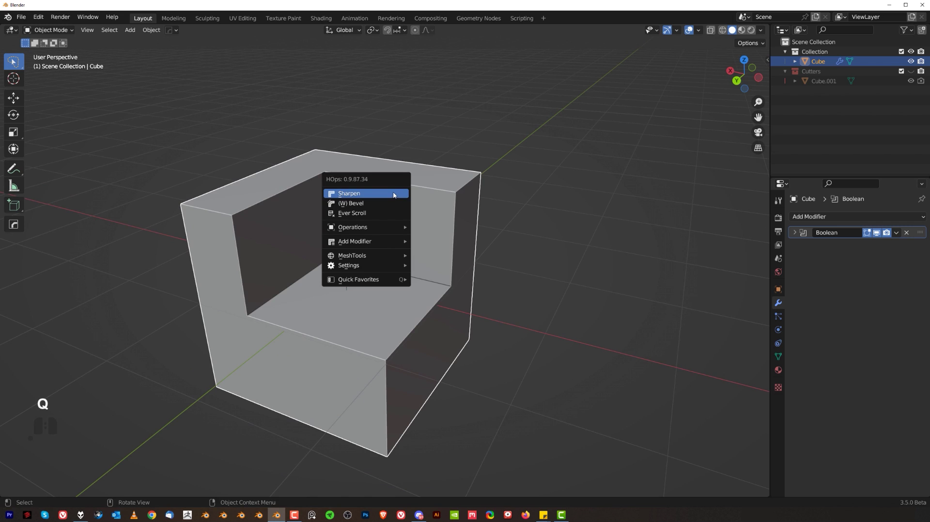
{"action": "left_click", "coordinate": [386, 214]}
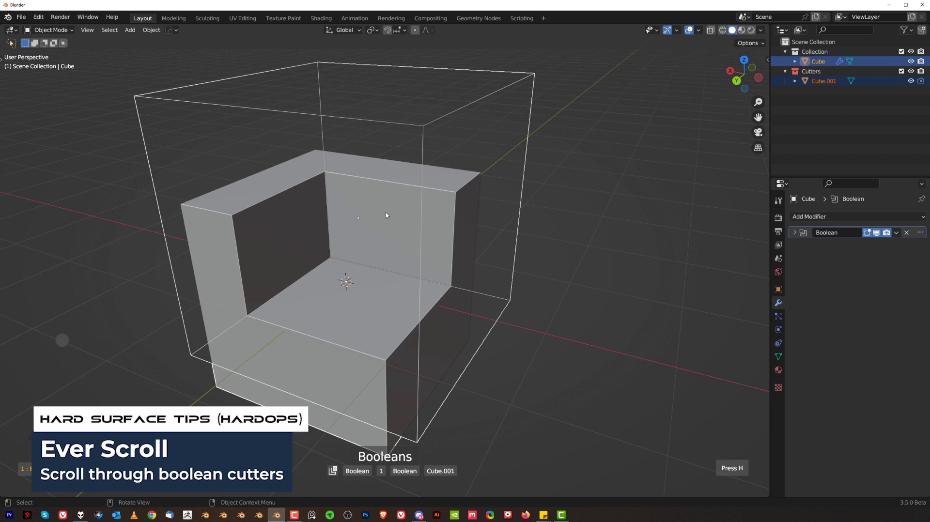
{"action": "scroll", "coordinate": [387, 212], "scroll_direction": "down", "scroll_amount": 2}
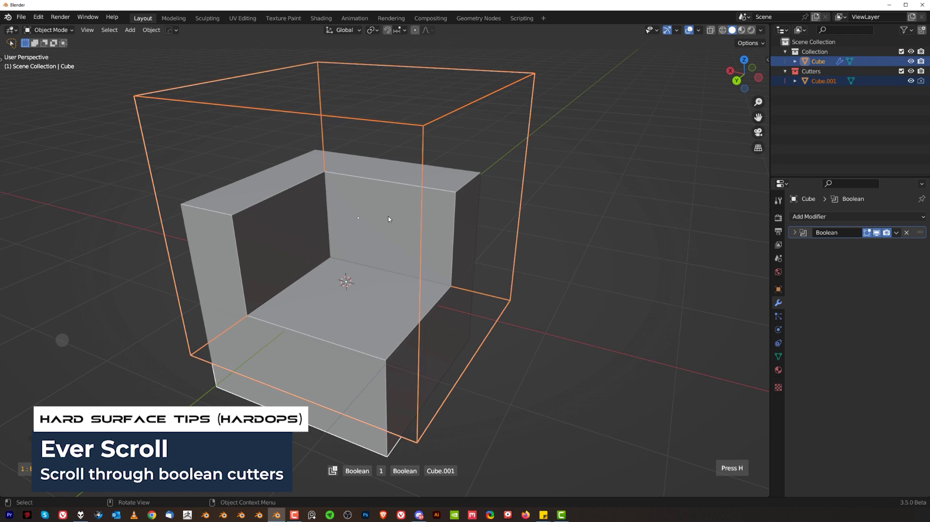
{"action": "left_click", "coordinate": [389, 216]}
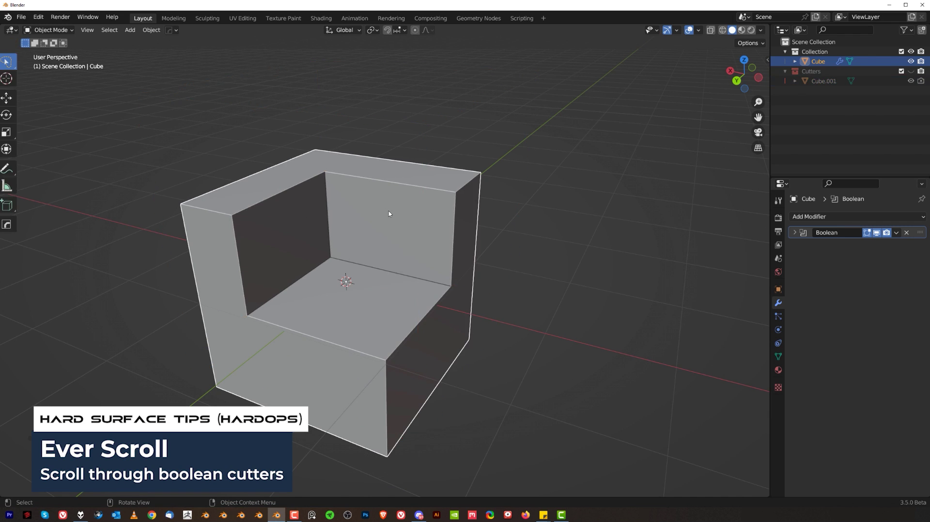
Add a Hard Ops bevel to the notched cube with 3 segments and a 30° angle limit.
{"action": "scroll", "coordinate": [341, 261], "scroll_direction": "down", "scroll_amount": 4}
{"action": "middle_click_drag", "start_coordinate": [339, 243], "coordinate": [363, 232]}
{"action": "key", "text": "q"}
{"action": "left_click", "coordinate": [357, 210]}
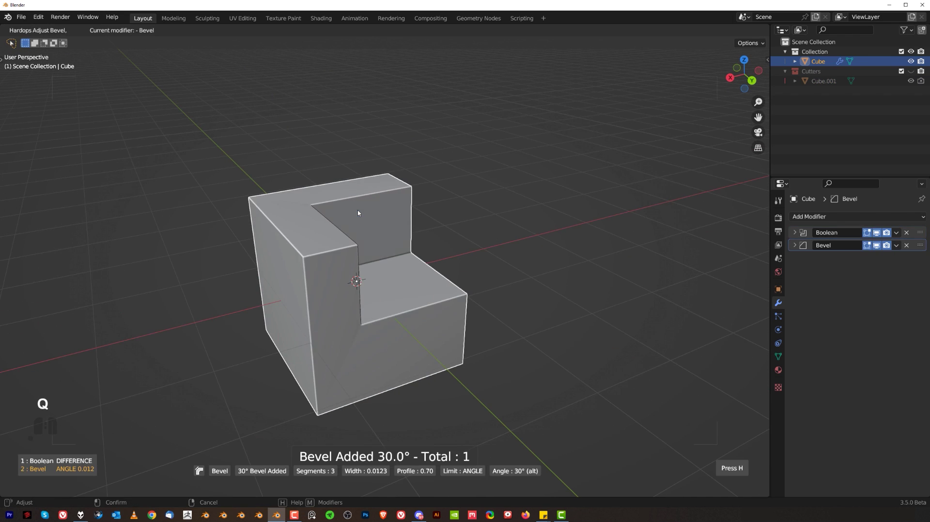
{"action": "left_click", "coordinate": [358, 210]}
Add a Weighted Normal modifier to the notched cube with Sharpen and review the Hard Ops helper settings.
{"action": "key", "text": "q"}
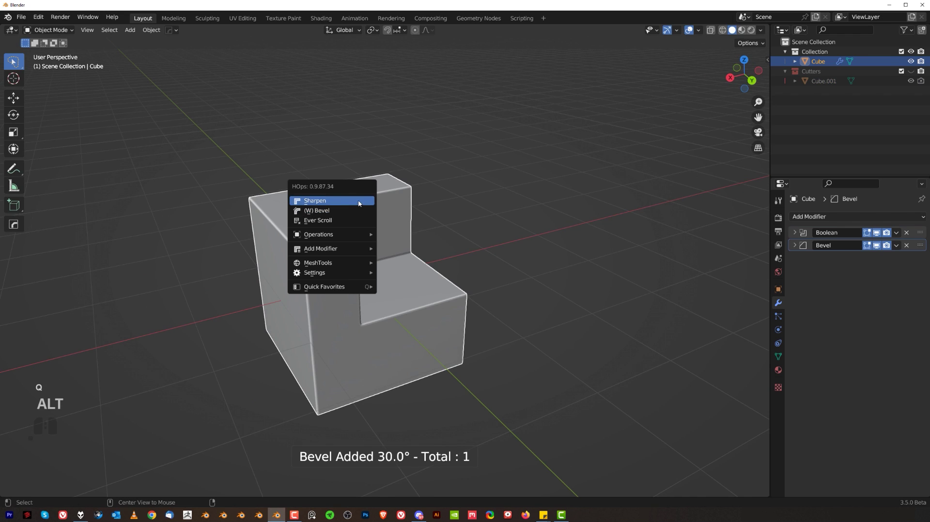
{"action": "left_click", "coordinate": [359, 200], "text": "alt"}
{"action": "middle_click_drag", "start_coordinate": [446, 243], "coordinate": [372, 229]}
{"action": "key", "text": "ctrl+grave"}
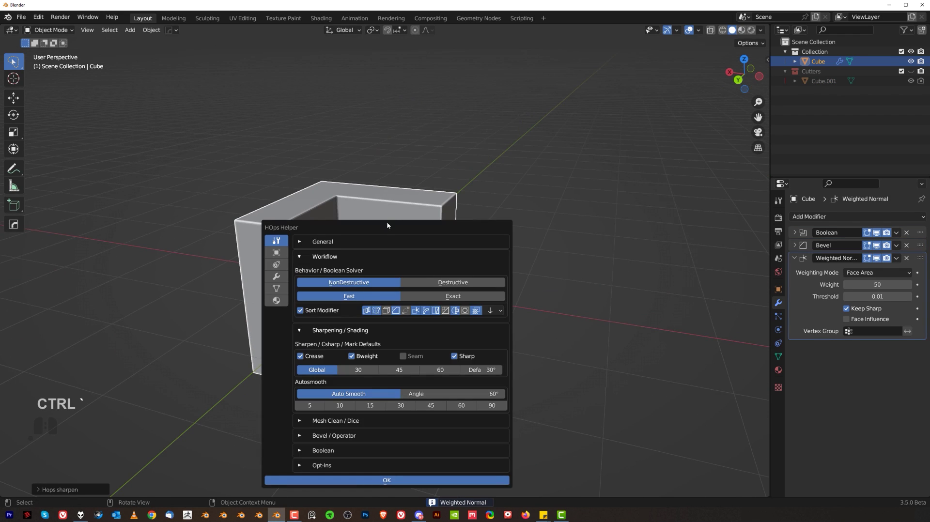
{"action": "left_click", "coordinate": [445, 160]}
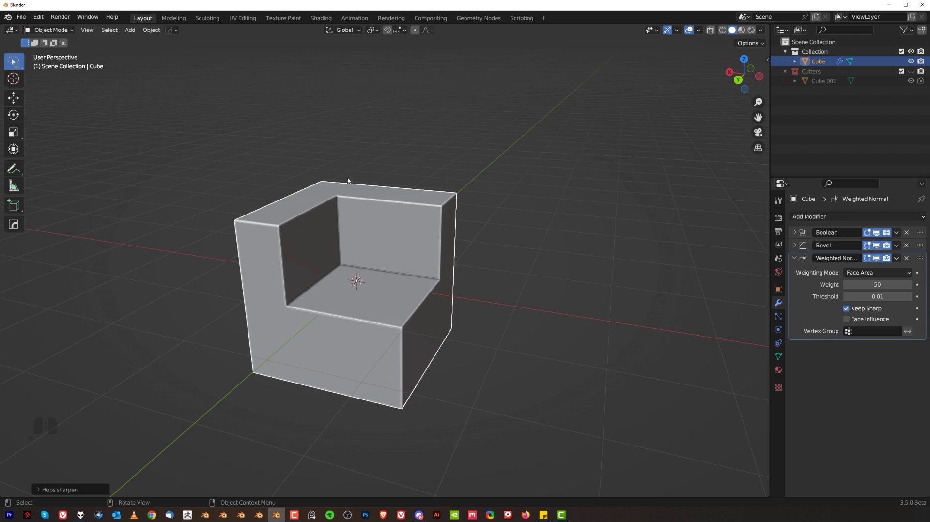
{"action": "scroll", "coordinate": [396, 210], "scroll_direction": "up", "scroll_amount": 2}
{"action": "scroll", "coordinate": [396, 211], "scroll_direction": "down", "scroll_amount": 3}
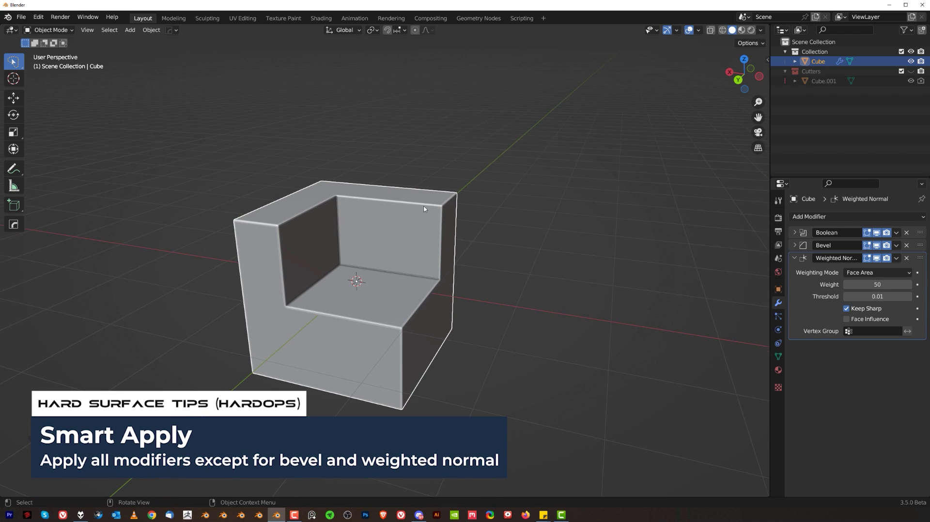
Apply the notched cube's Boolean modifier with Smart Apply and check the modifier list in the Hard Ops helper.
{"action": "key", "text": "q"}
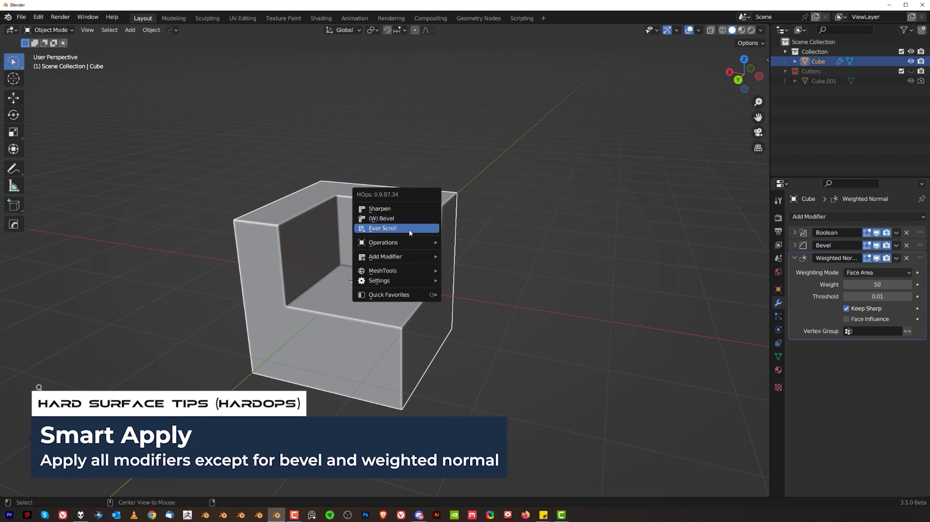
{"action": "key", "text": "q"}
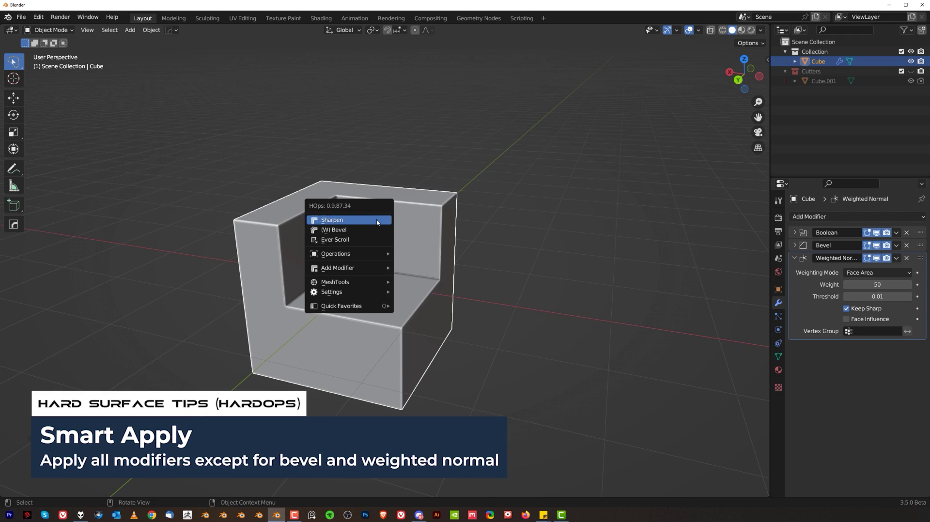
{"action": "mouse_move", "coordinate": [354, 255]}
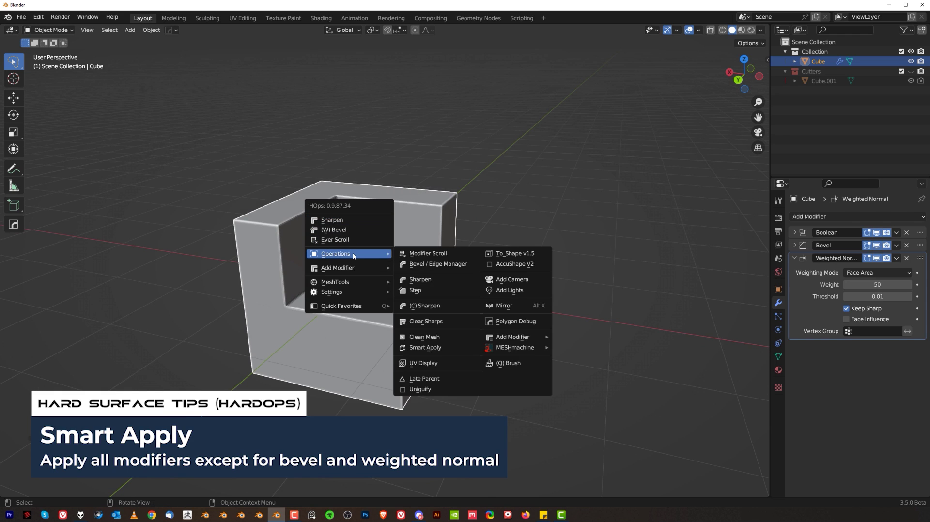
{"action": "left_click", "coordinate": [426, 348]}
{"action": "scroll", "coordinate": [453, 210], "scroll_direction": "up", "scroll_amount": 3}
{"action": "key", "text": "ctrl+grave"}
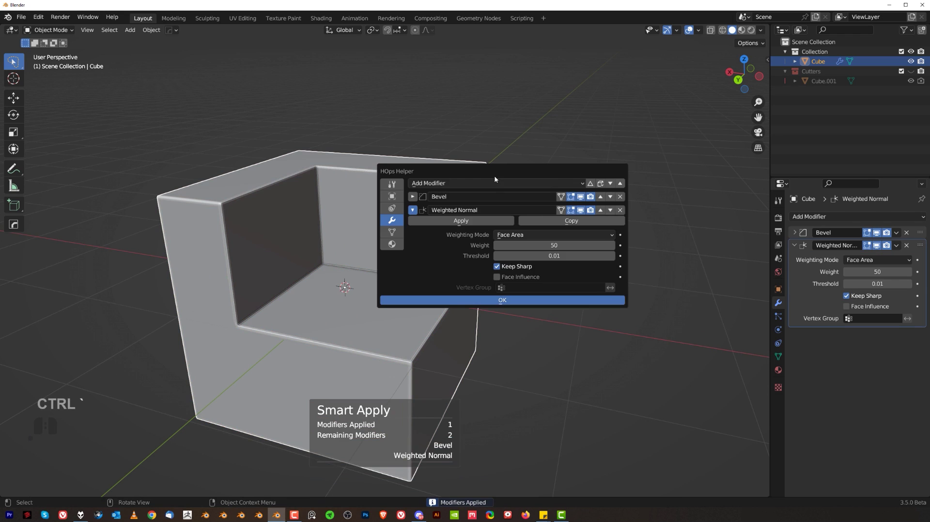
{"action": "scroll", "coordinate": [348, 191], "scroll_direction": "down", "scroll_amount": 3}
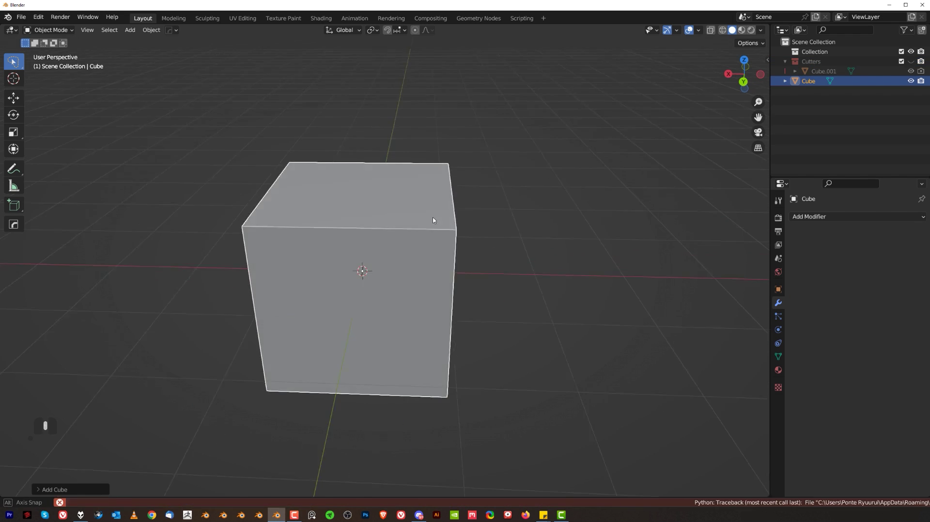
Chamfer one upper corner vertex of the plain cube with a vertex bevel in Edit Mode and return to Object Mode.
{"action": "key", "text": "Tab"}
{"action": "left_click", "coordinate": [456, 231]}
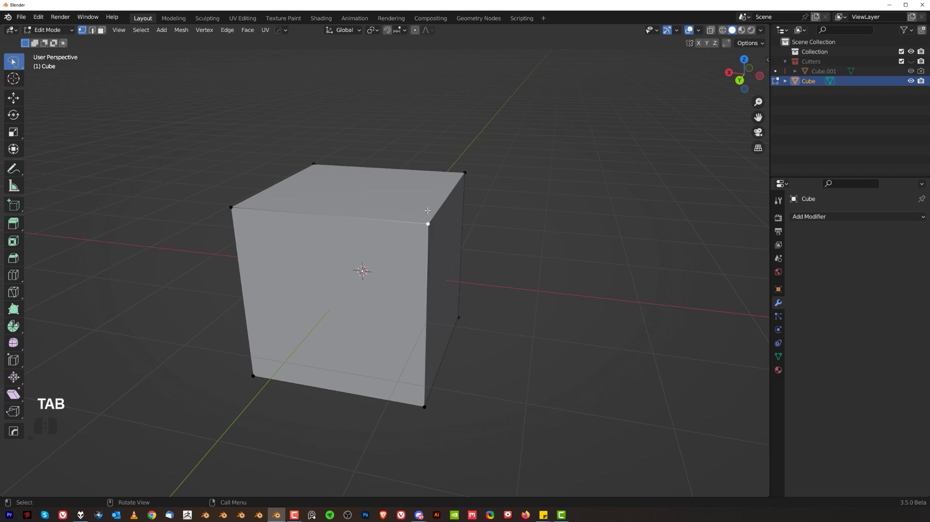
{"action": "key", "text": "ctrl+shift+b"}
{"action": "left_click", "coordinate": [456, 354]}
{"action": "scroll", "coordinate": [443, 334], "scroll_direction": "down", "scroll_amount": 3}
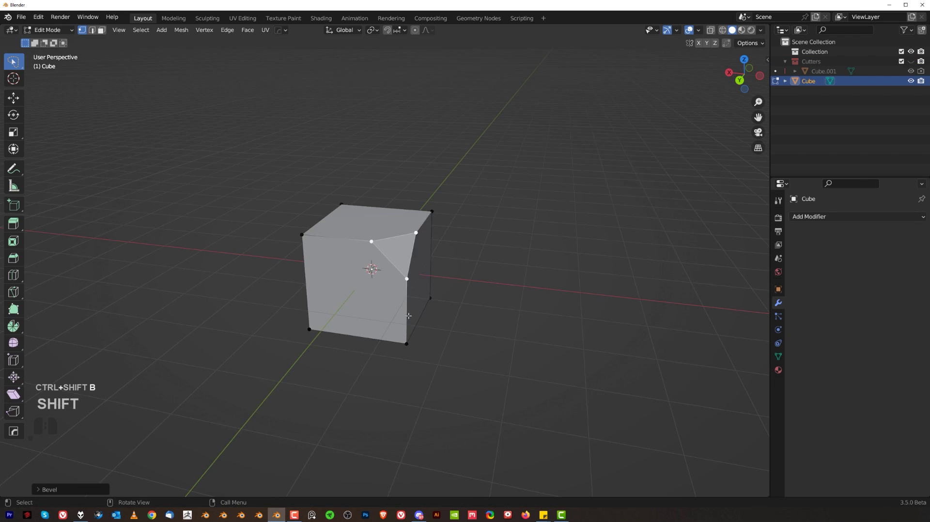
{"action": "key", "text": "Tab"}
{"action": "scroll", "coordinate": [371, 193], "scroll_direction": "up", "scroll_amount": 3}
{"action": "scroll", "coordinate": [336, 233], "scroll_direction": "down", "scroll_amount": 2}
{"action": "middle_click_drag", "start_coordinate": [371, 193], "coordinate": [458, 254]}
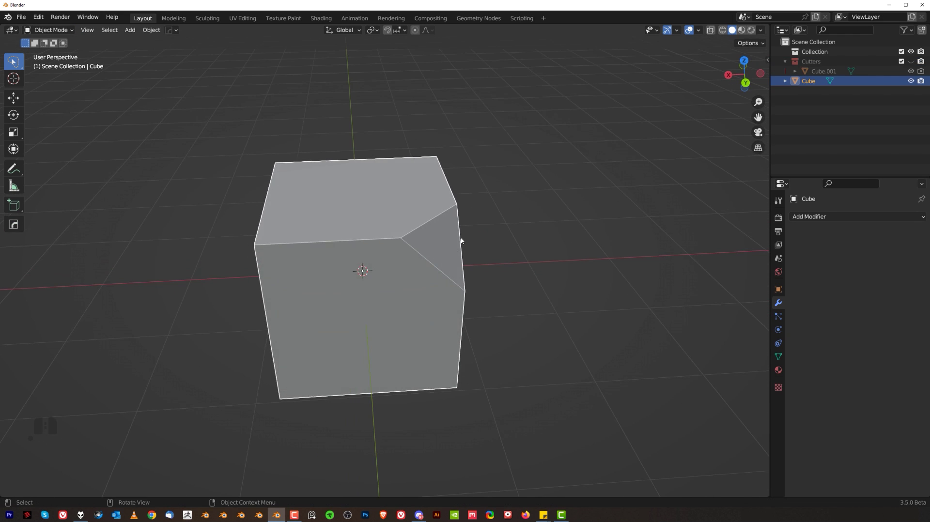
Start the Hard Ops Mirror on the chamfered cube and look through its advanced options and mirror mode choices.
{"action": "key", "text": "alt+x"}
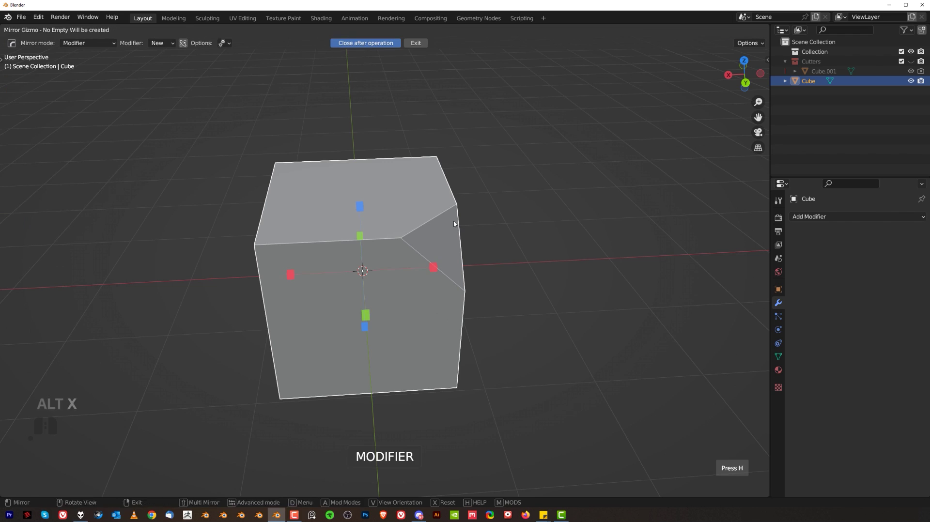
{"action": "key", "text": "Tab"}
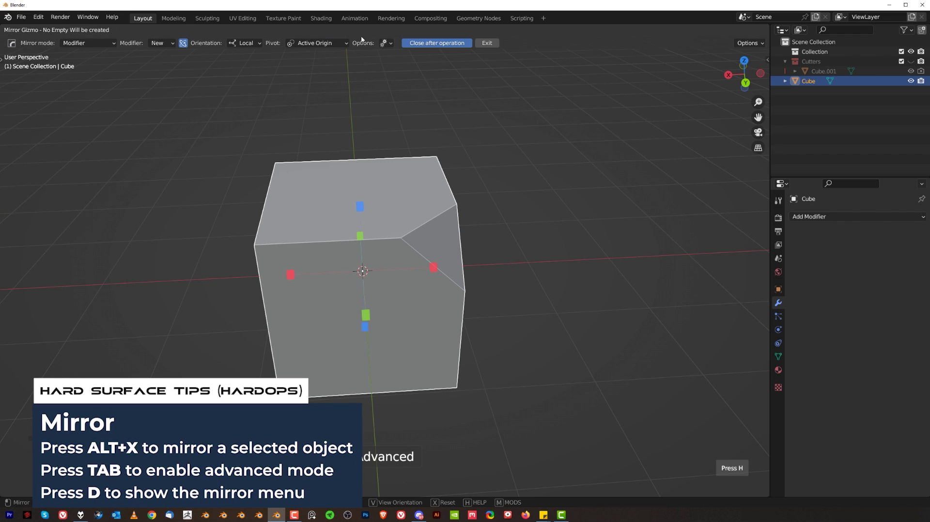
{"action": "key", "text": "Tab"}
{"action": "key", "text": "d"}
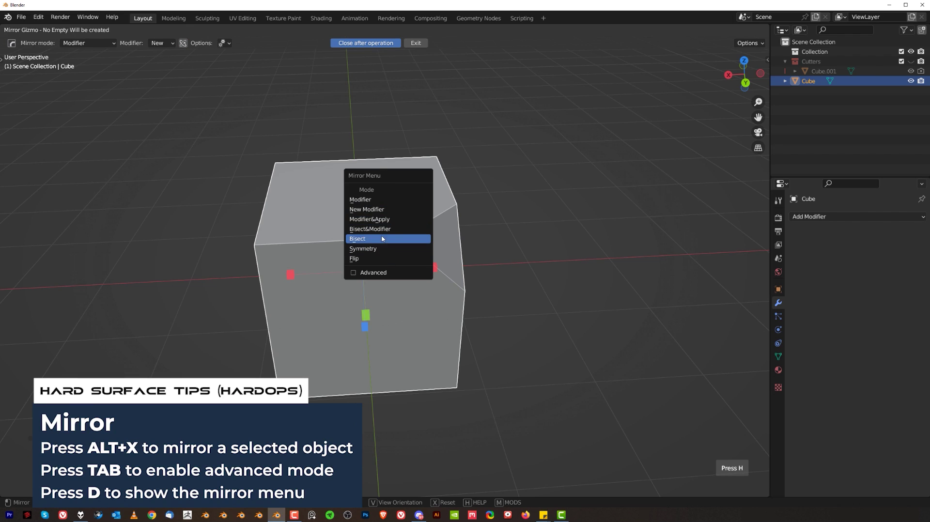
{"action": "scroll", "coordinate": [411, 216], "scroll_direction": "down", "scroll_amount": 1}
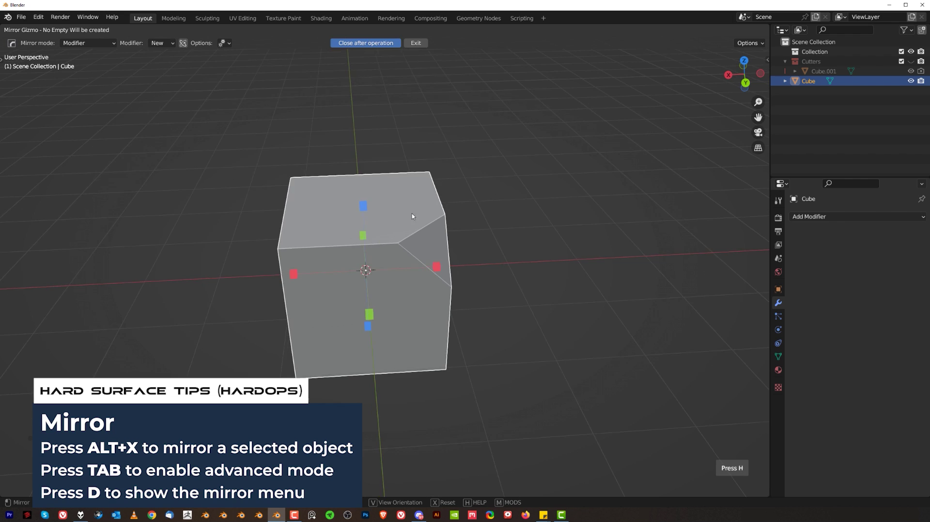
{"action": "middle_click_drag", "start_coordinate": [420, 206], "coordinate": [426, 192], "text": "shift"}
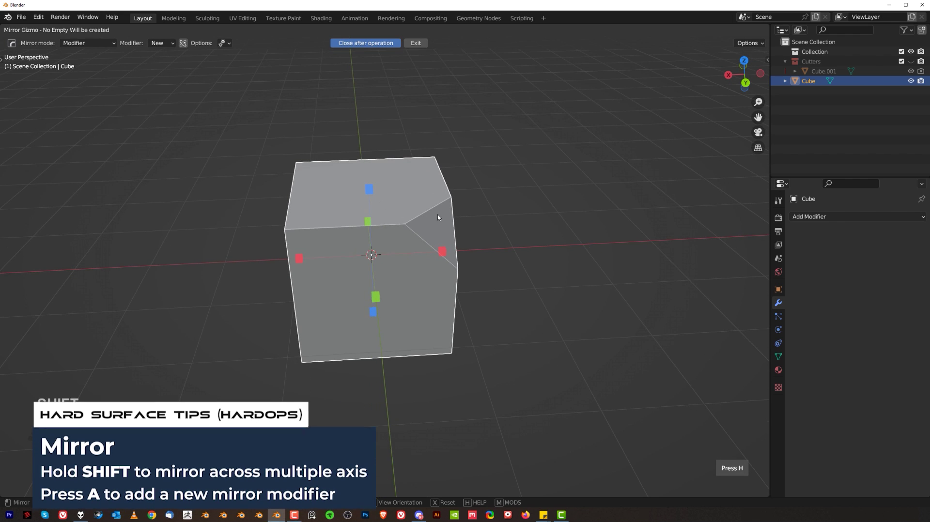
Mirror the chamfered corner across the X, Z and Y axes in one mirror modifier.
{"action": "left_click", "coordinate": [442, 252]}
{"action": "left_click", "coordinate": [370, 190], "text": "shift"}
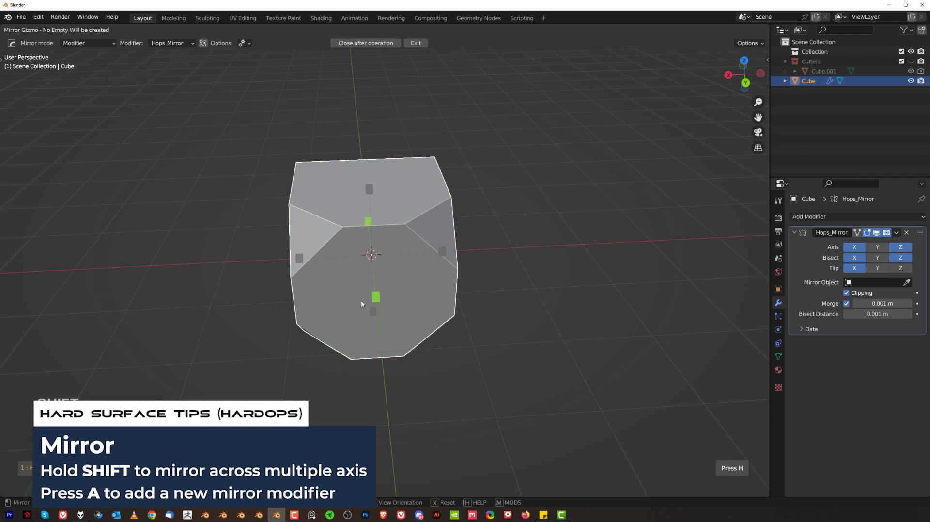
{"action": "left_click", "coordinate": [376, 296], "text": "shift"}
{"action": "middle_click_drag", "start_coordinate": [317, 267], "coordinate": [454, 252]}
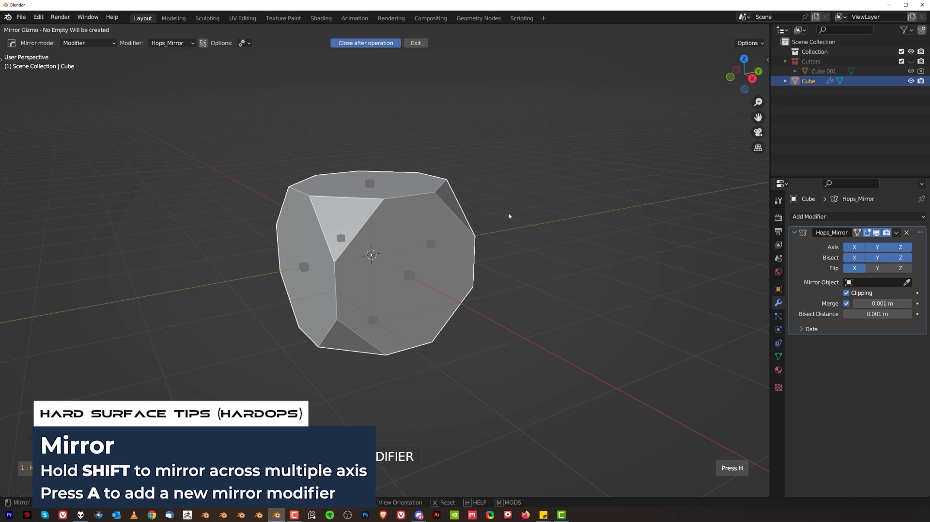
Restart the Hard Ops Mirror on the chamfered cube with the mirror mode set to New Modifier.
{"action": "key", "text": "Escape"}
{"action": "middle_click_drag", "start_coordinate": [523, 221], "coordinate": [379, 249]}
{"action": "scroll", "coordinate": [406, 240], "scroll_direction": "down", "scroll_amount": 2}
{"action": "scroll", "coordinate": [406, 240], "scroll_direction": "up", "scroll_amount": 1}
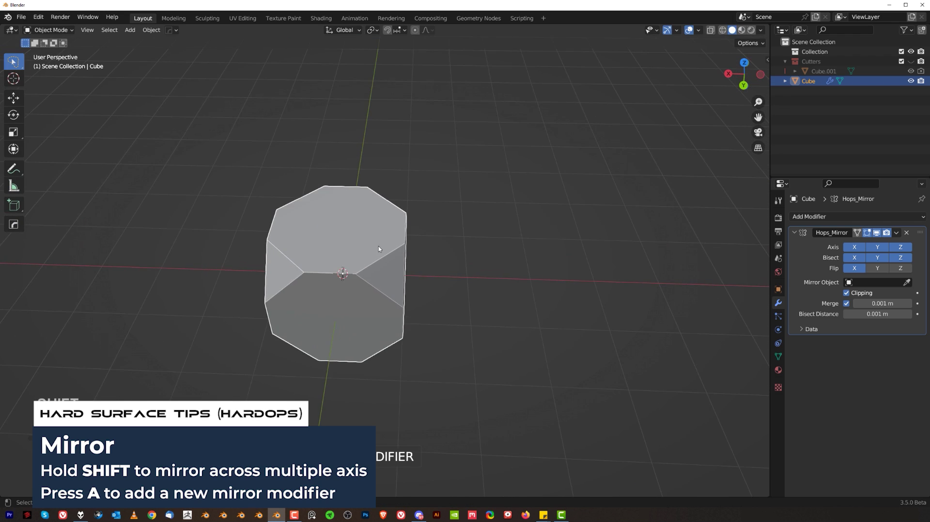
{"action": "scroll", "coordinate": [376, 274], "scroll_direction": "down", "scroll_amount": 2}
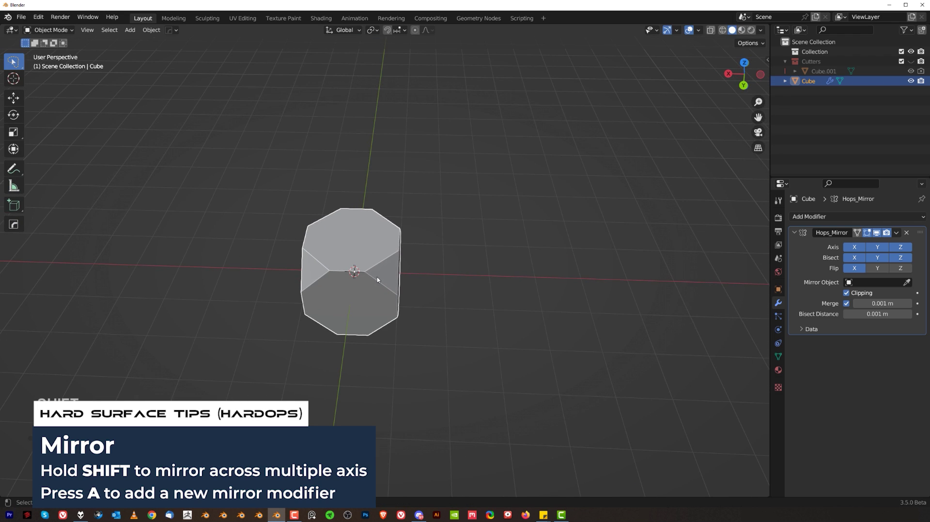
{"action": "middle_click_drag", "start_coordinate": [322, 268], "coordinate": [361, 270]}
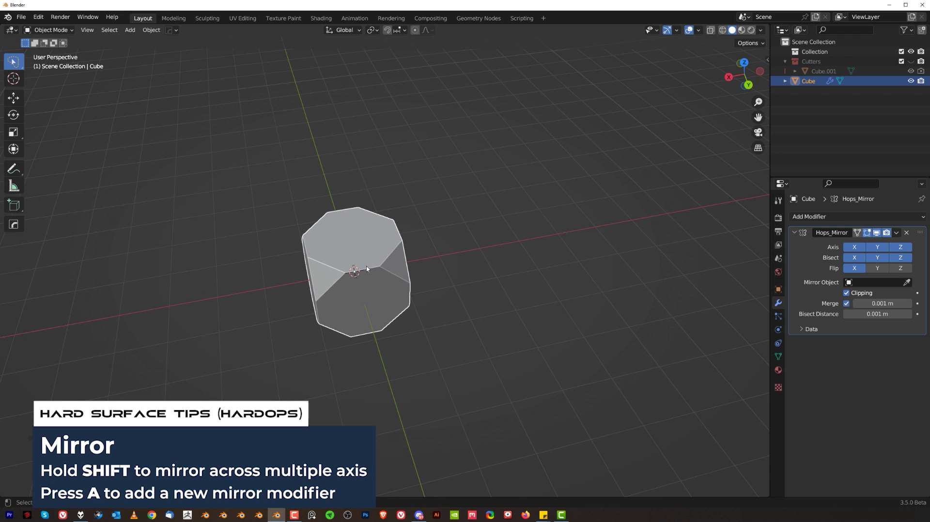
{"action": "key", "text": "alt+x"}
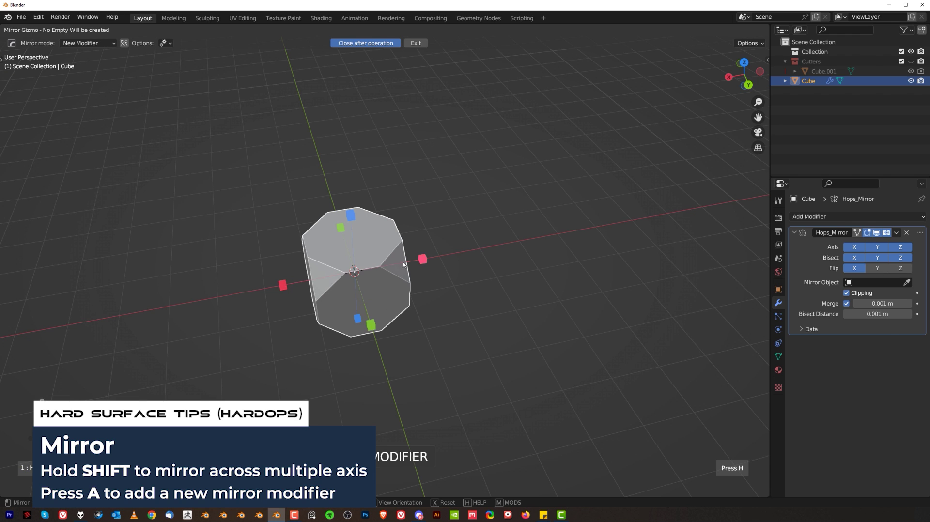
{"action": "left_click", "coordinate": [403, 264]}
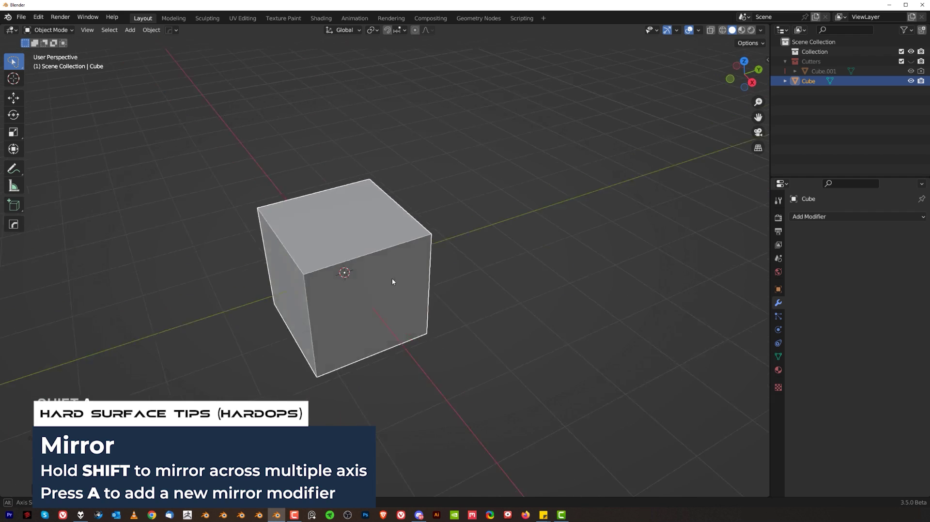
Array the plain cube along Z with Hard Ops Array V2 and add two more array modifiers along X and Y.
{"action": "middle_click_drag", "start_coordinate": [417, 273], "coordinate": [457, 255]}
{"action": "key", "text": "q"}
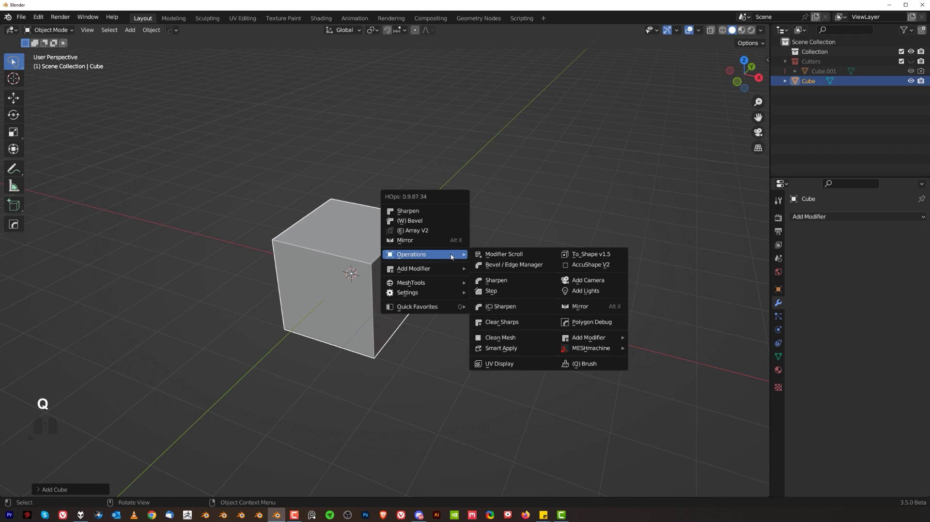
{"action": "left_click", "coordinate": [434, 231]}
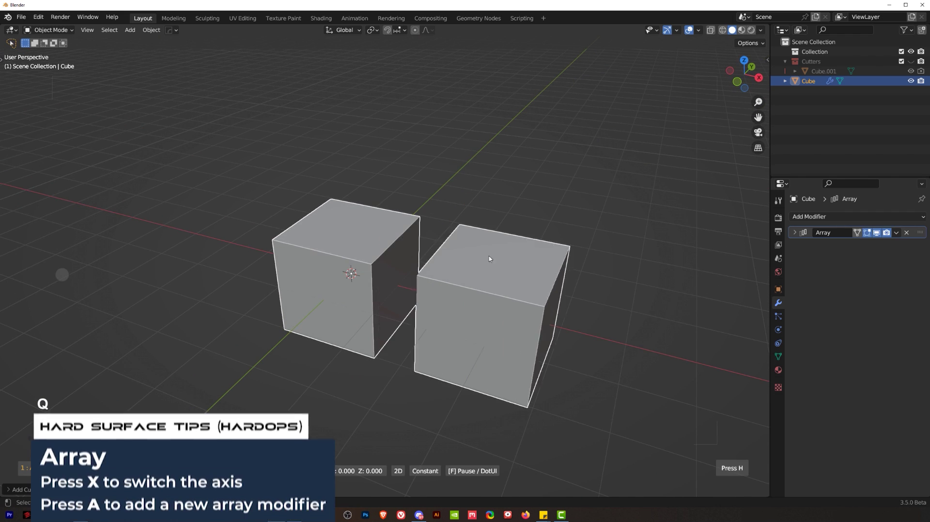
{"action": "key", "text": "x"}
{"action": "key", "text": "x"}
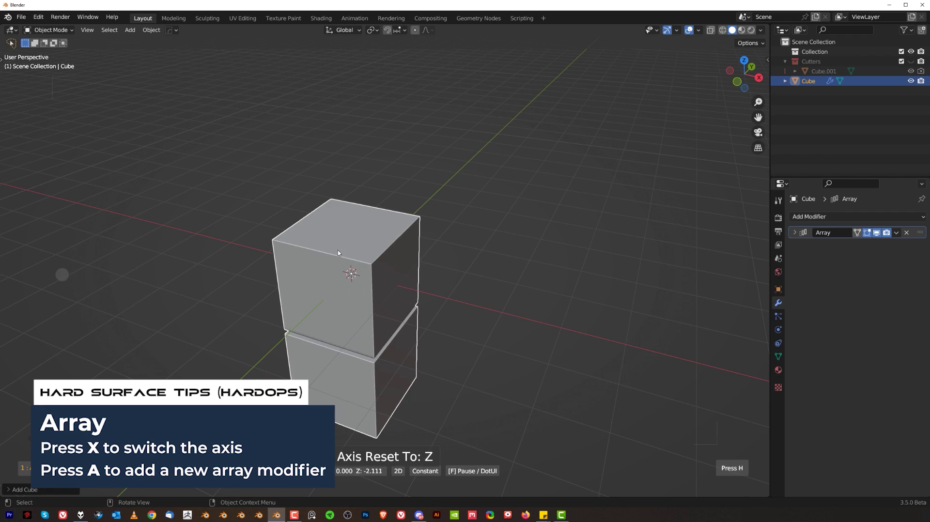
{"action": "key", "text": "a"}
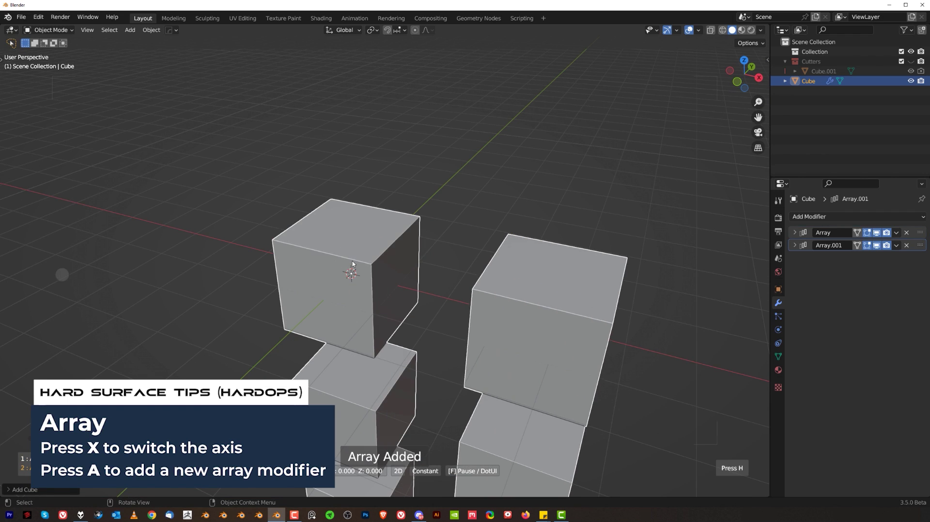
{"action": "key", "text": "a"}
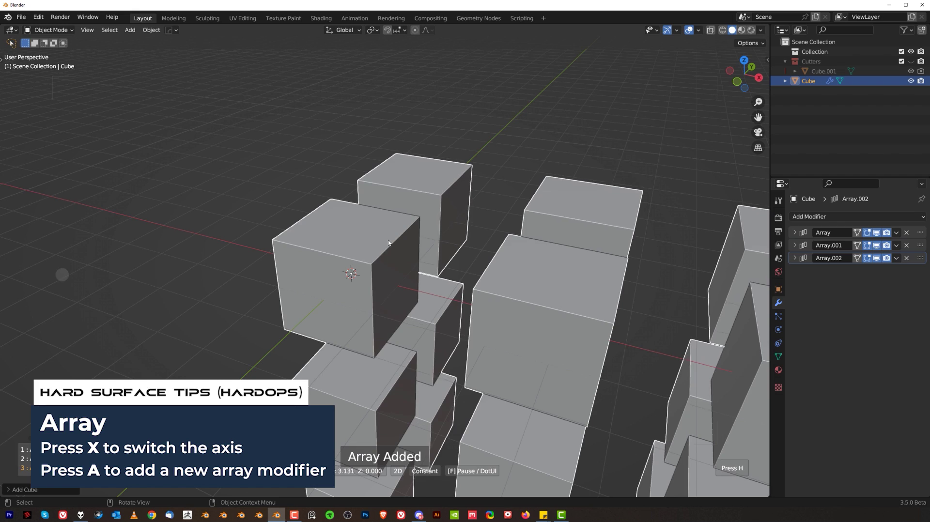
{"action": "left_click", "coordinate": [474, 255]}
{"action": "scroll", "coordinate": [475, 256], "scroll_direction": "down", "scroll_amount": 4}
{"action": "middle_click_drag", "start_coordinate": [475, 255], "coordinate": [389, 280]}
Delete the arrayed cube and add a new cube mesh in its place.
{"action": "key", "text": "x"}
{"action": "left_click", "coordinate": [523, 251]}
{"action": "key", "text": "shift+a"}
{"action": "mouse_move", "coordinate": [436, 199]}
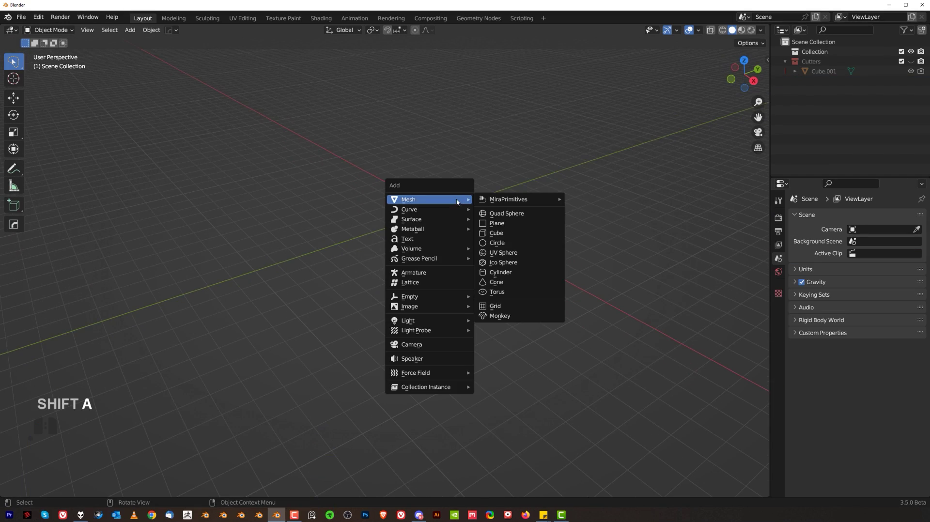
{"action": "left_click", "coordinate": [499, 234]}
{"action": "scroll", "coordinate": [453, 266], "scroll_direction": "up", "scroll_amount": 6}
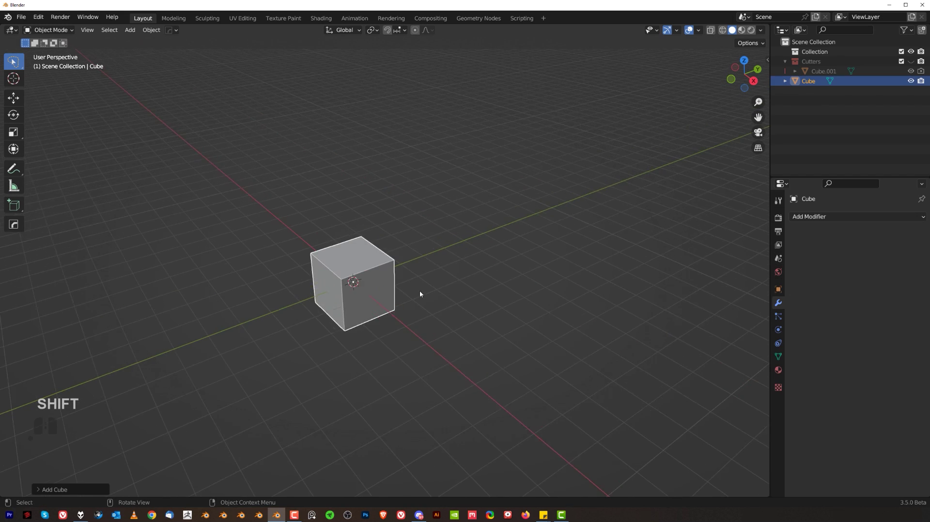
{"action": "scroll", "coordinate": [373, 252], "scroll_direction": "up", "scroll_amount": 3}
{"action": "scroll", "coordinate": [409, 235], "scroll_direction": "down", "scroll_amount": 4}
Extract the cube's top face and an adjoining side face as a solidified plate with Curve/Extract, and move it off the cube.
{"action": "key", "text": "Tab"}
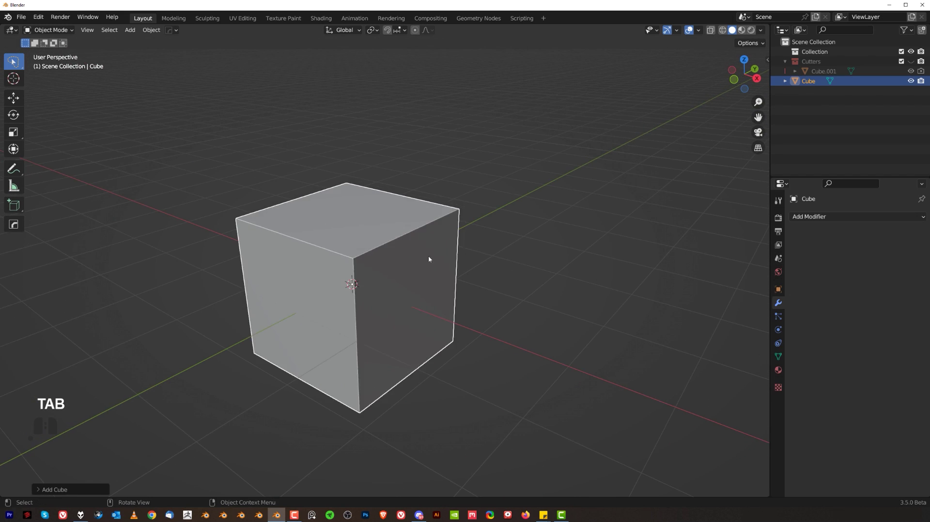
{"action": "left_click", "coordinate": [420, 275], "text": "ctrl"}
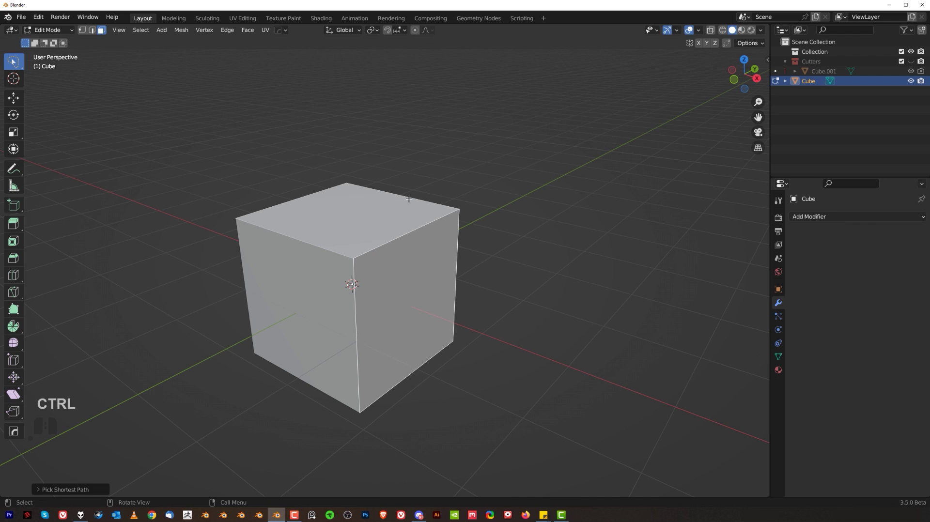
{"action": "key", "text": "q"}
{"action": "left_click", "coordinate": [406, 226], "text": "shift"}
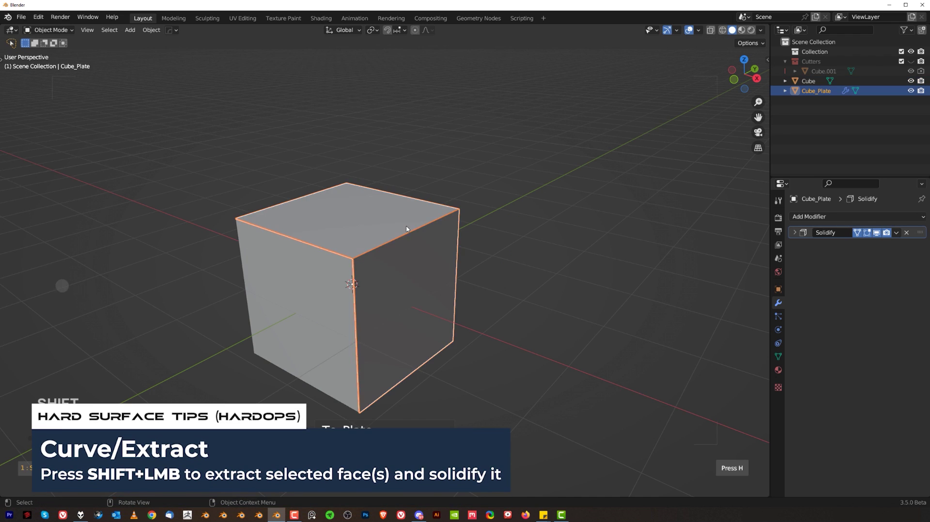
{"action": "key", "text": "t"}
{"action": "middle_click_drag", "start_coordinate": [384, 276], "coordinate": [458, 282]}
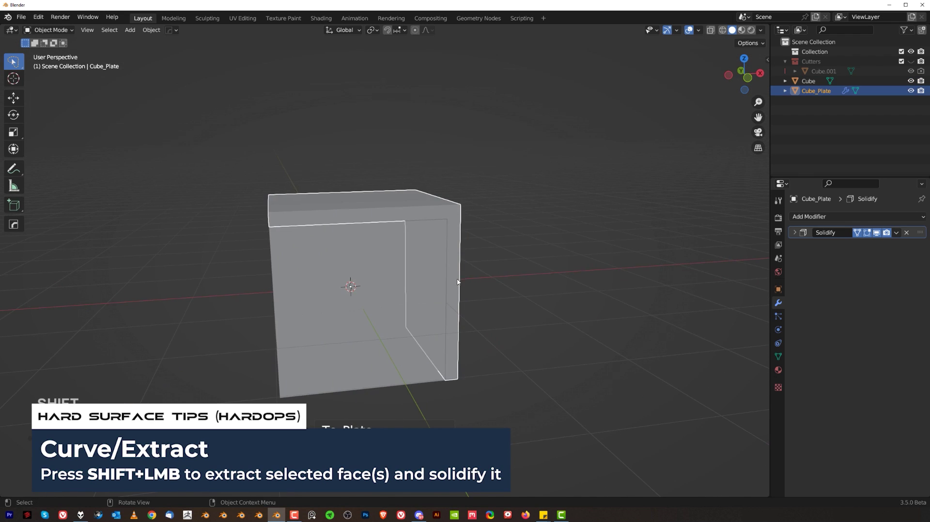
{"action": "key", "text": "g"}
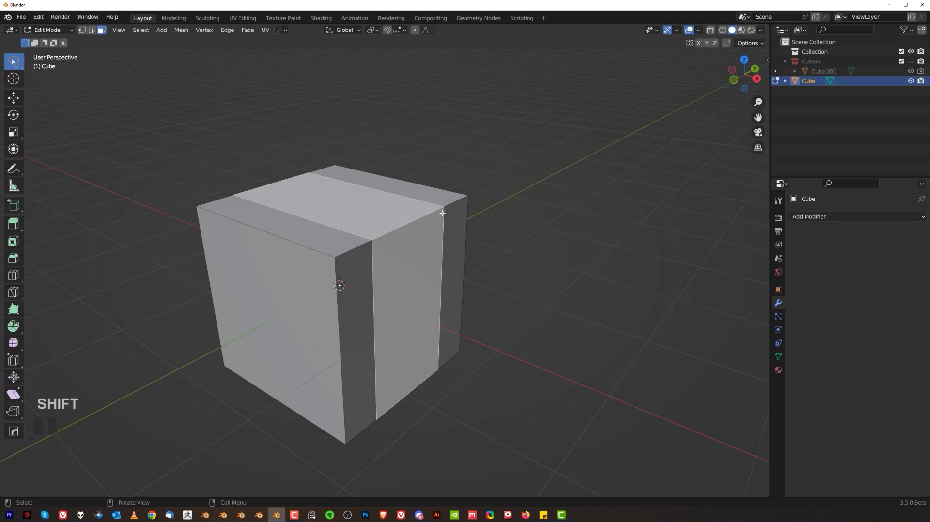
Extrude the band of faces around the cube's middle outward along its normals with EM_Macro and check the shape in Object Mode.
{"action": "scroll", "coordinate": [442, 213], "scroll_direction": "down", "scroll_amount": 1}
{"action": "mouse_move", "coordinate": [442, 213]}
{"action": "middle_mouse_down"}
{"action": "mouse_move", "coordinate": [441, 201]}
{"action": "mouse_move", "coordinate": [434, 225]}
{"action": "middle_mouse_up"}
{"action": "scroll", "coordinate": [440, 202], "scroll_direction": "up", "scroll_amount": 1}
{"action": "scroll", "coordinate": [445, 215], "scroll_direction": "down", "scroll_amount": 1}
{"action": "key", "text": "q"}
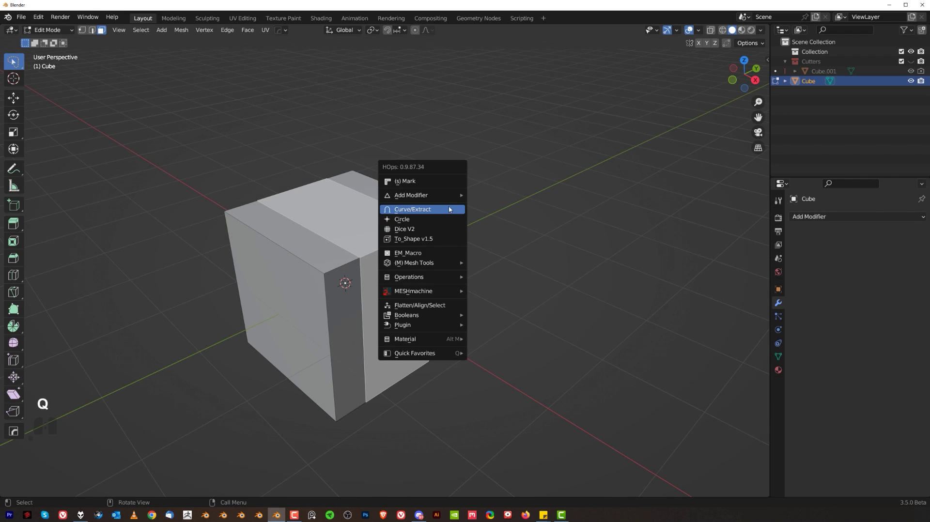
{"action": "left_click", "coordinate": [434, 253], "text": "alt"}
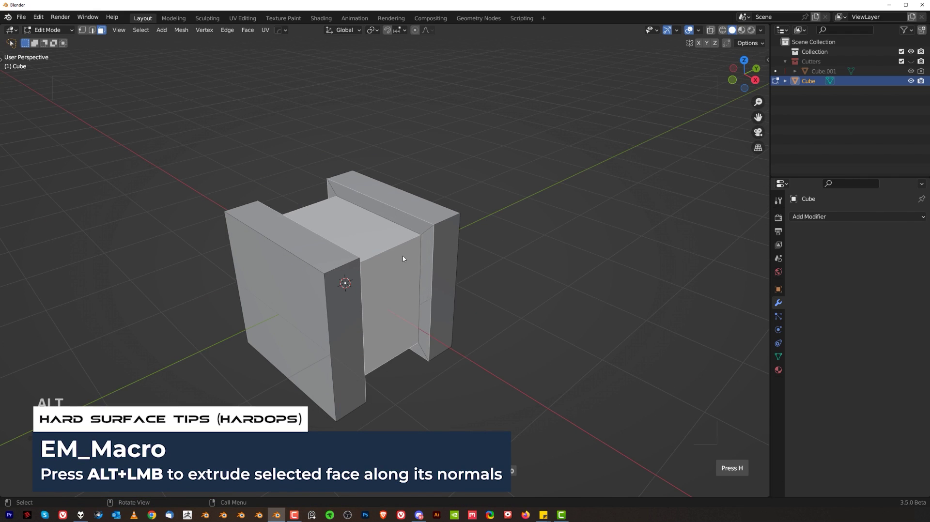
{"action": "left_click", "coordinate": [469, 234]}
{"action": "scroll", "coordinate": [401, 276], "scroll_direction": "down", "scroll_amount": 2}
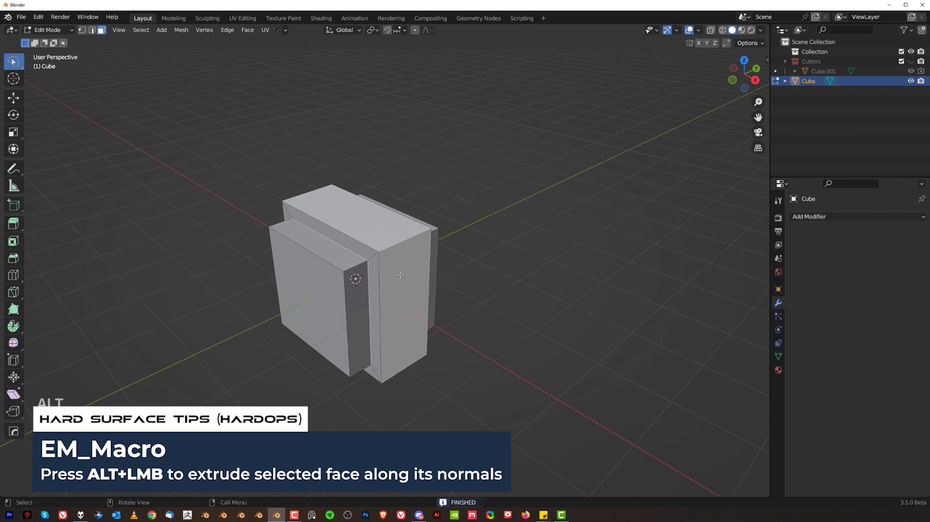
{"action": "key", "text": "Tab"}
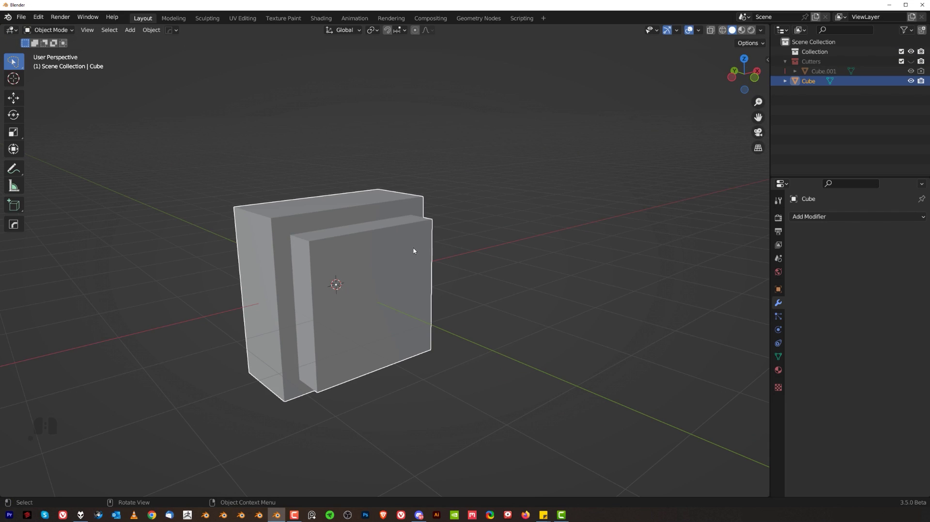
{"action": "key", "text": "Tab"}
Try to inset the protruding square end face by about 0.1 m, and undo the inset.
{"action": "key", "text": "i"}
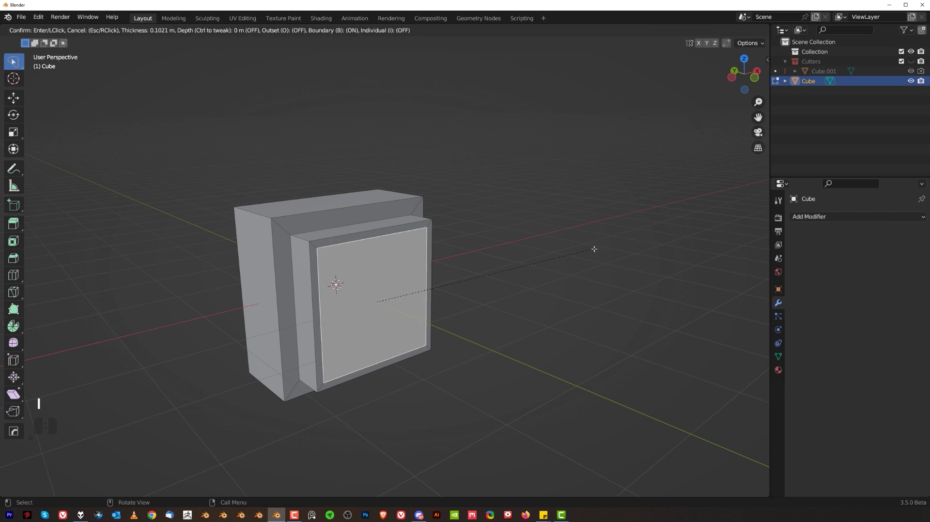
{"action": "left_click", "coordinate": [588, 254]}
{"action": "key", "text": "ctrl+z"}
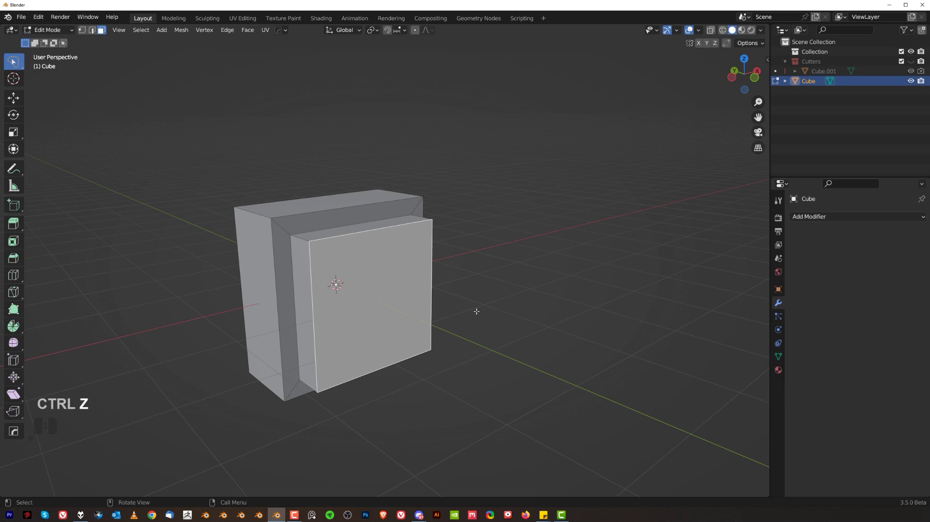
Turn the square end face into an inset recess cutter about 0.49 m deep with Selection to Boolean and check the cutter in Edit Mode.
{"action": "key", "text": "q"}
{"action": "scroll", "coordinate": [375, 253], "scroll_direction": "up", "scroll_amount": 2}
{"action": "middle_click_drag", "start_coordinate": [380, 252], "coordinate": [398, 240], "text": "shift"}
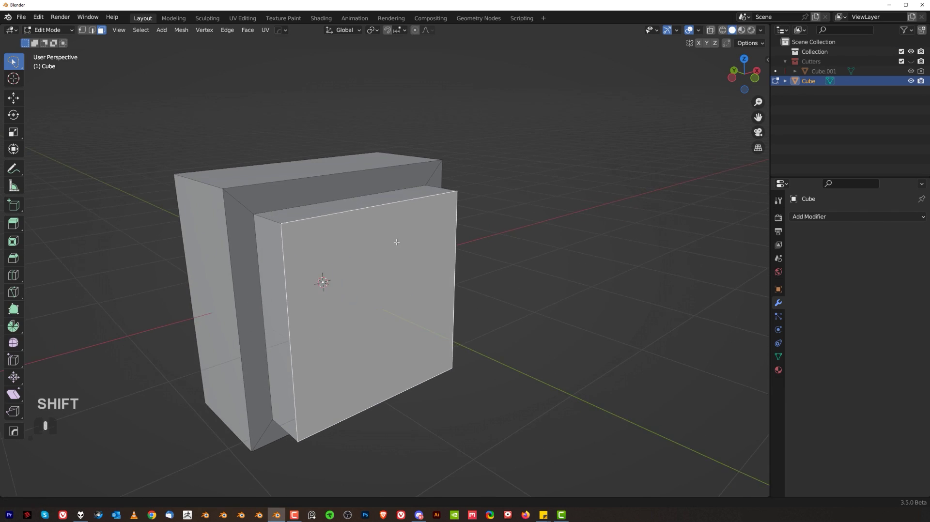
{"action": "scroll", "coordinate": [410, 224], "scroll_direction": "down", "scroll_amount": 1}
{"action": "key", "text": "q"}
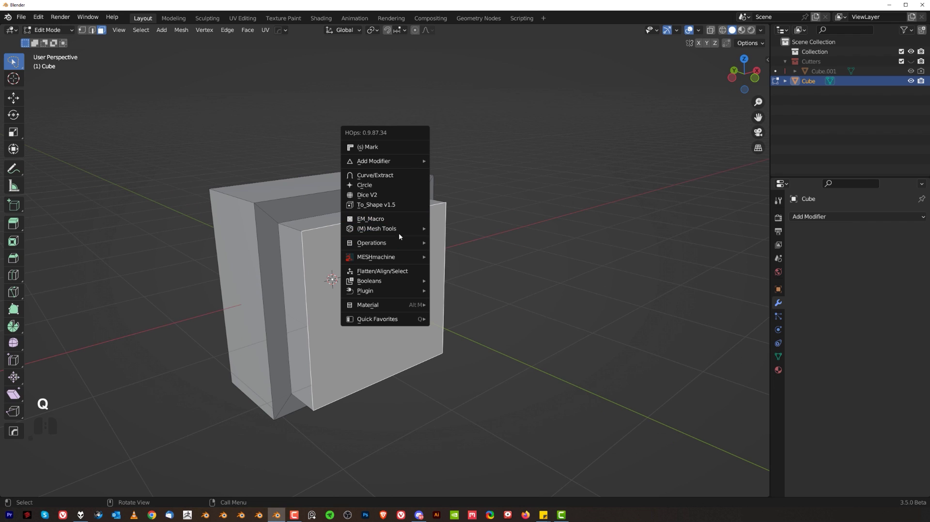
{"action": "mouse_move", "coordinate": [402, 233]}
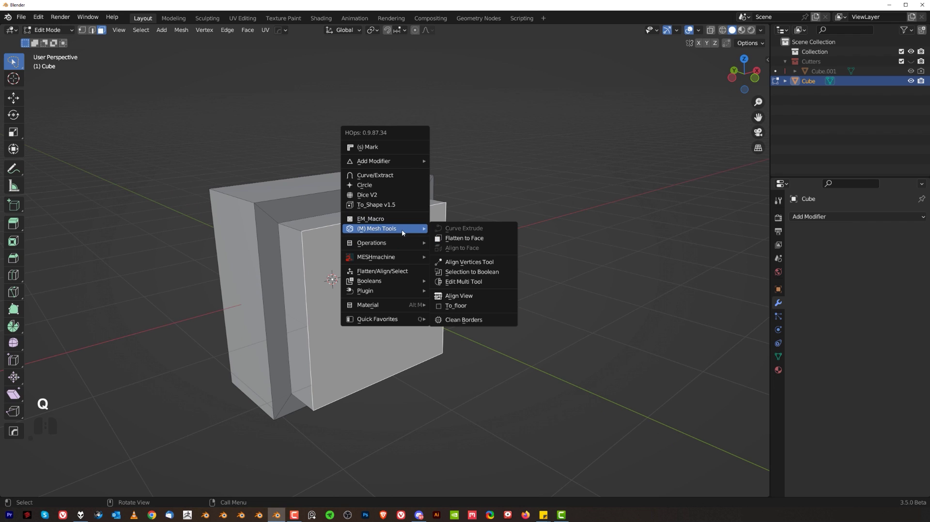
{"action": "left_click", "coordinate": [473, 271]}
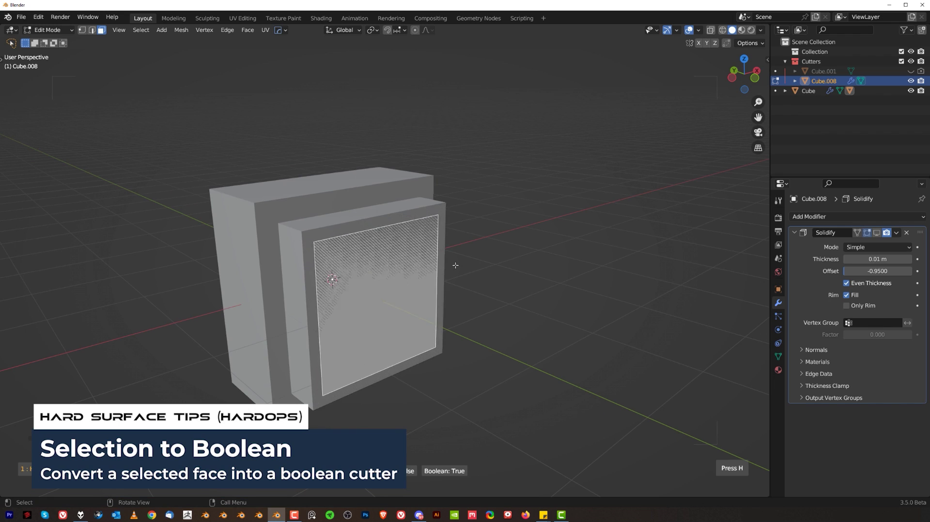
{"action": "left_click", "coordinate": [402, 250]}
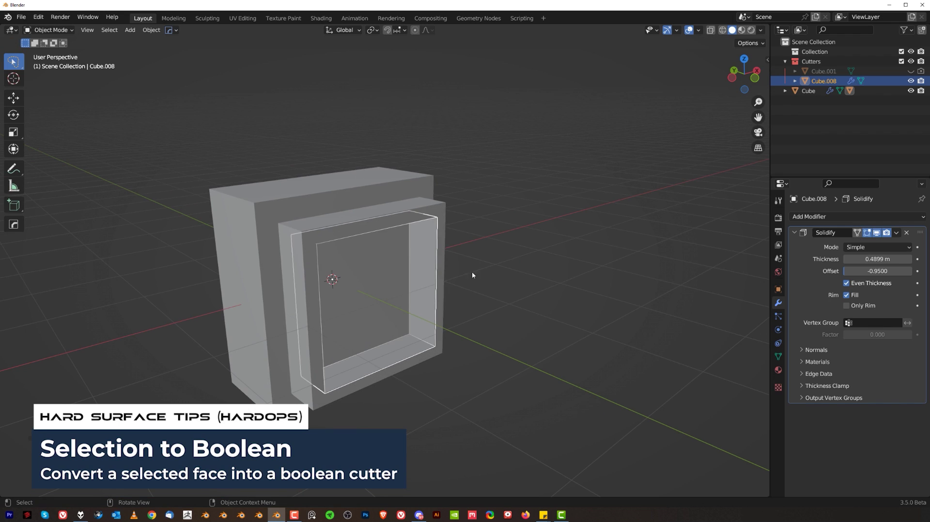
{"action": "key", "text": "Tab"}
{"action": "middle_click_drag", "start_coordinate": [470, 201], "coordinate": [451, 187]}
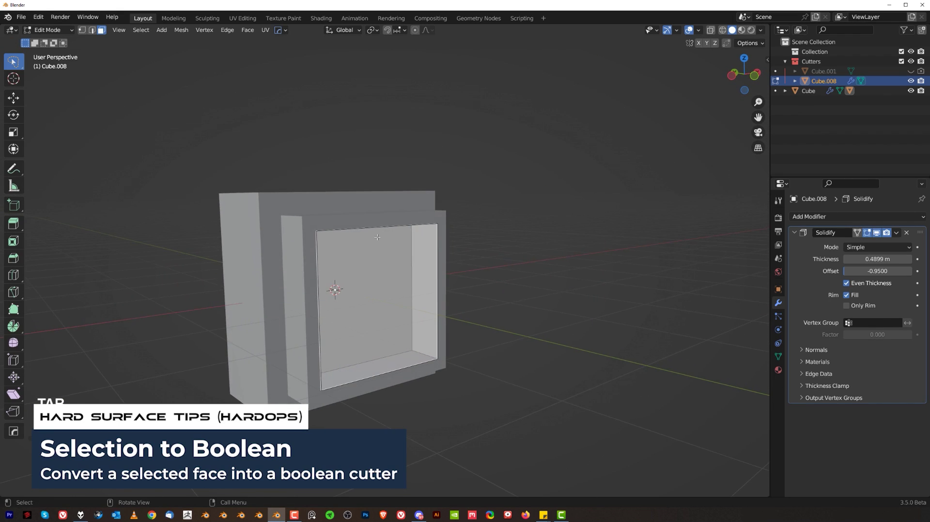
{"action": "key", "text": "Tab"}
Round the edges along one upper side of the main cube with a 7-segment bevel about 0.49 m wide and return to Object Mode.
{"action": "scroll", "coordinate": [381, 244], "scroll_direction": "down", "scroll_amount": 2}
{"action": "middle_click_drag", "start_coordinate": [381, 240], "coordinate": [389, 290]}
{"action": "left_click", "coordinate": [406, 238]}
{"action": "key", "text": "Tab"}
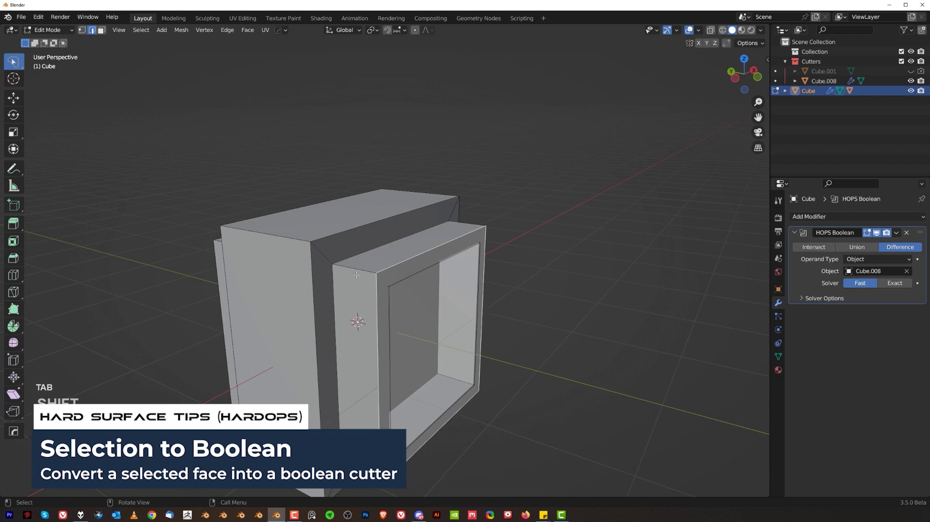
{"action": "middle_click_drag", "start_coordinate": [276, 286], "coordinate": [377, 307]}
{"action": "left_click", "coordinate": [377, 306], "text": "ctrl"}
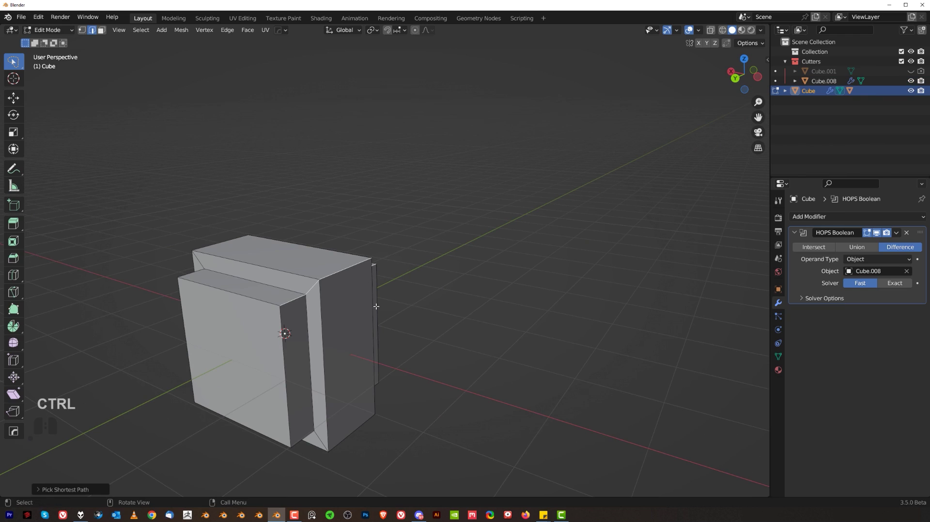
{"action": "key", "text": "ctrl+b"}
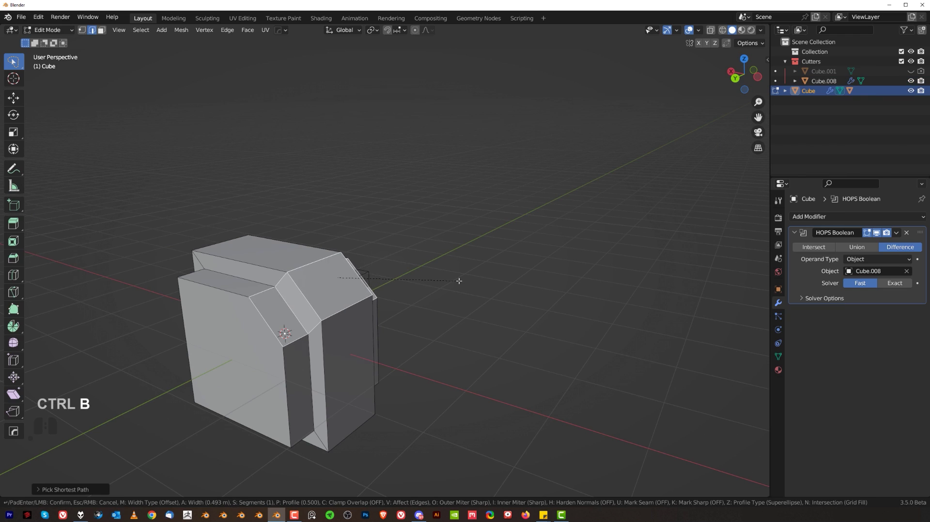
{"action": "scroll", "coordinate": [459, 281], "scroll_direction": "up", "scroll_amount": 6}
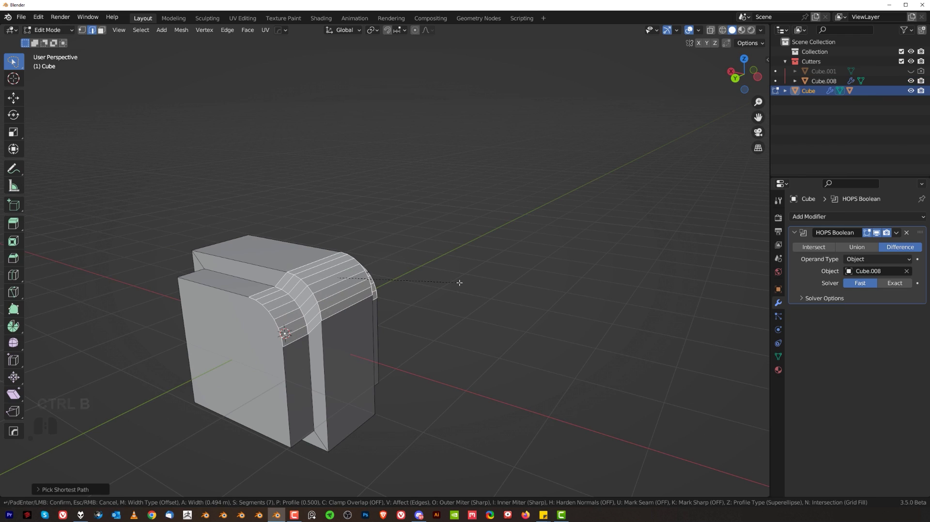
{"action": "left_click", "coordinate": [460, 283]}
{"action": "key", "text": "Tab"}
Sharpen the rounded cube with Hard Ops Sharpen.
{"action": "scroll", "coordinate": [379, 257], "scroll_direction": "up", "scroll_amount": 3}
{"action": "key", "text": "q"}
{"action": "left_click", "coordinate": [378, 264]}
{"action": "scroll", "coordinate": [349, 288], "scroll_direction": "down", "scroll_amount": 3}
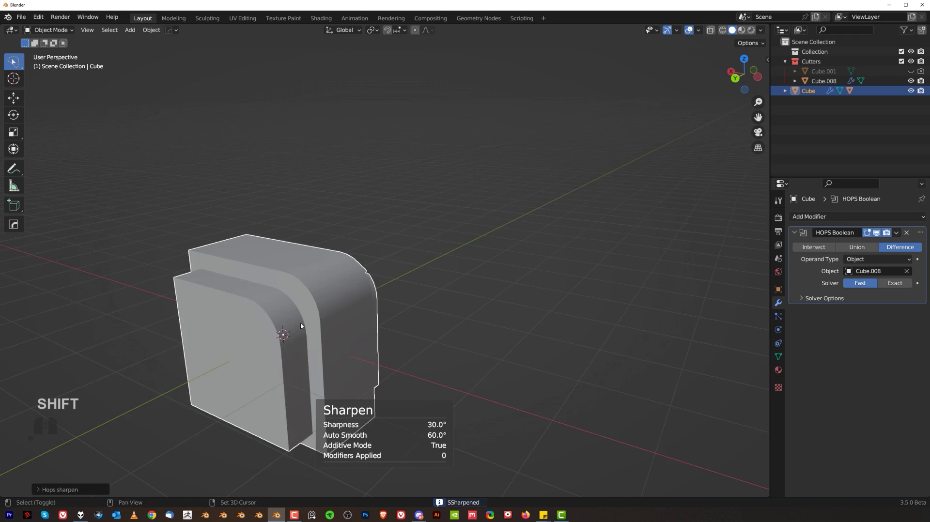
Extract the edge loop running across the cube's rounded corner as a curve with Curve/Extract.
{"action": "middle_click_drag", "start_coordinate": [301, 323], "coordinate": [400, 234]}
{"action": "key", "text": "Tab"}
{"action": "left_click", "coordinate": [302, 290], "text": "alt"}
{"action": "key", "text": "q"}
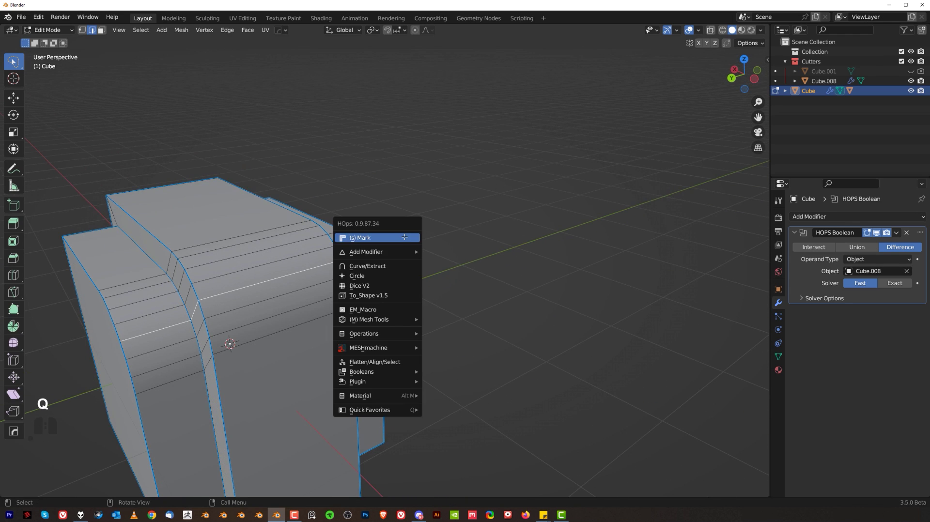
{"action": "left_click", "coordinate": [400, 266]}
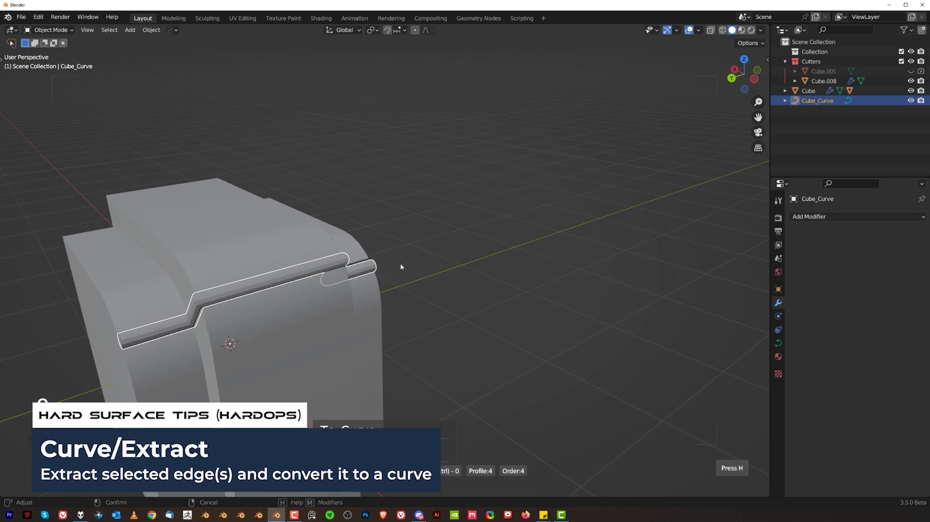
{"action": "left_click", "coordinate": [404, 268]}
Isolate the extracted curve with its depth set to 0 and convert it to a mesh with Visual Geometry to Mesh.
{"action": "middle_click_drag", "start_coordinate": [404, 267], "coordinate": [395, 249]}
{"action": "key", "text": "KP_Divide"}
{"action": "key", "text": "q"}
{"action": "left_click", "coordinate": [395, 247]}
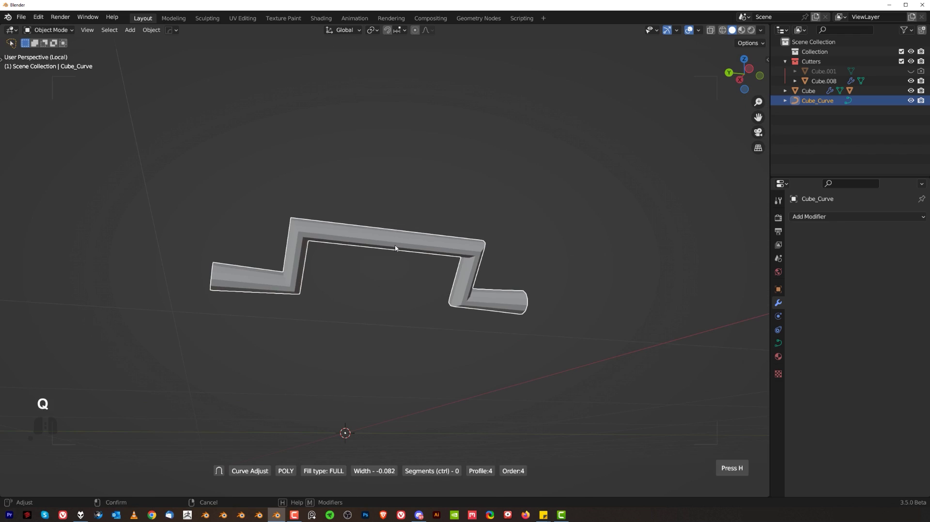
{"action": "key", "text": "x"}
{"action": "key", "text": "ctrl+a"}
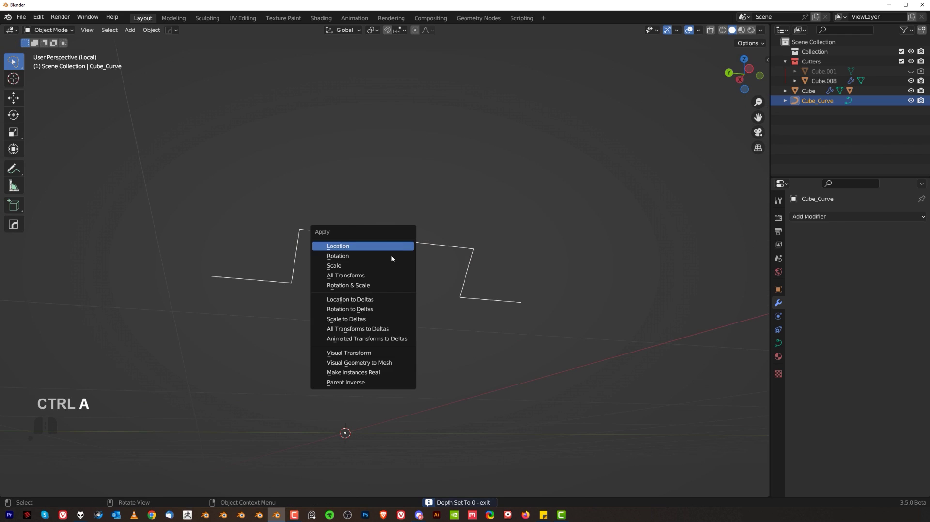
{"action": "left_click", "coordinate": [369, 367]}
Round the two corner vertices of one bend in the path mesh with a 3-segment vertex bevel.
{"action": "key", "text": "Tab"}
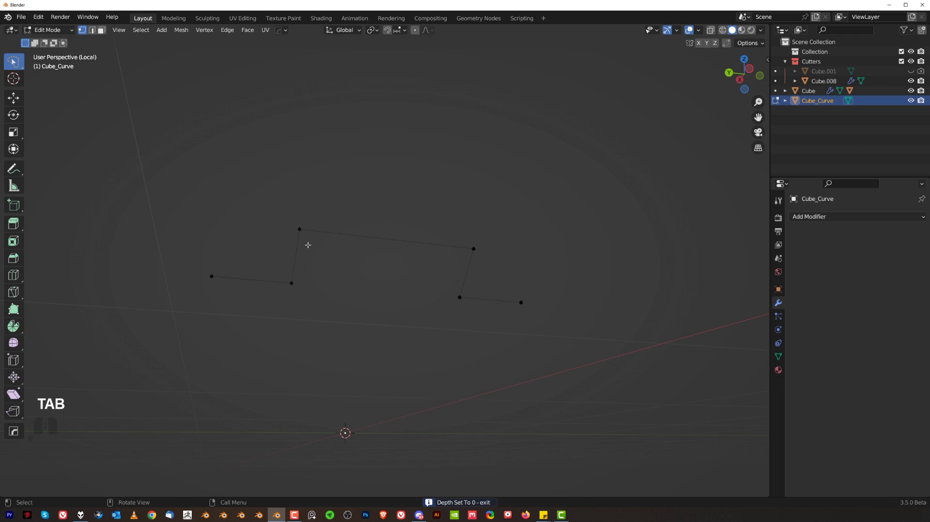
{"action": "key", "text": "ctrl+z"}
{"action": "key", "text": "ctrl+shift+b"}
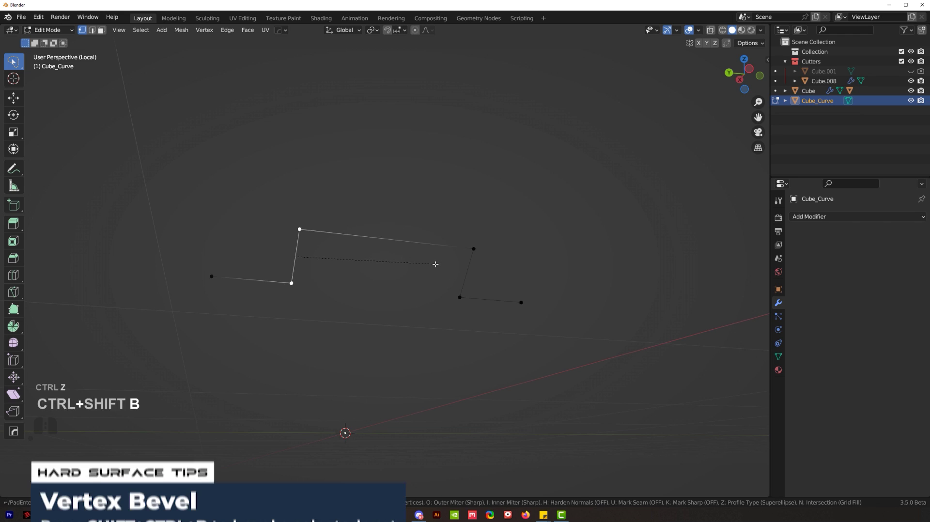
{"action": "left_click", "coordinate": [563, 291]}
Round the two corner vertices of the path's other bend with a 3-segment vertex bevel about 0.083 m wide.
{"action": "left_click", "coordinate": [474, 249]}
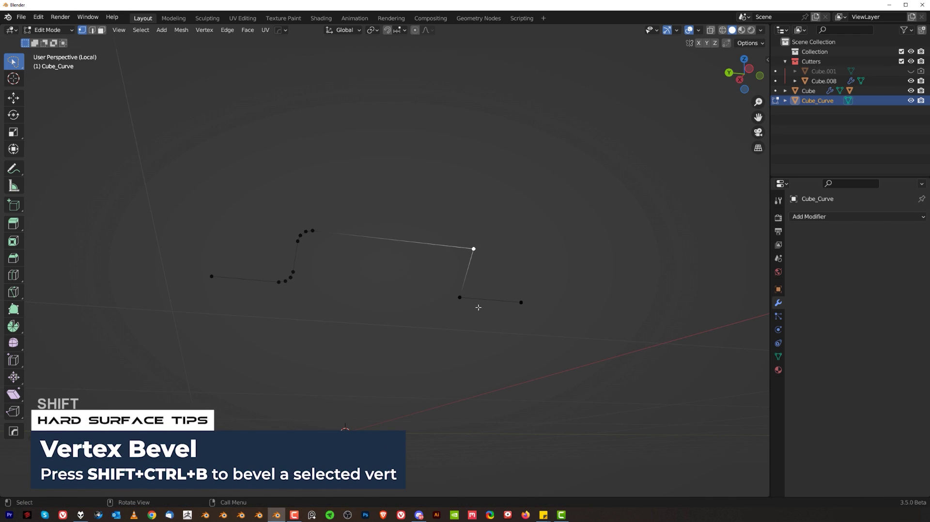
{"action": "left_click", "coordinate": [478, 308], "text": "shift"}
{"action": "key", "text": "ctrl+b"}
{"action": "right_click", "coordinate": [689, 318]}
{"action": "key", "text": "ctrl+shift+b"}
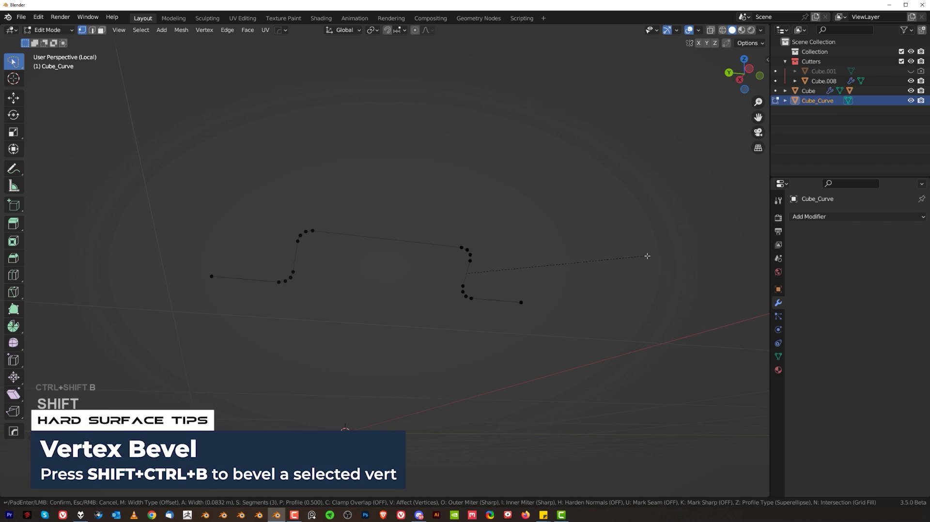
{"action": "left_click", "coordinate": [647, 255]}
Convert the rounded path back to a curve with To_Curve, as a smooth-shaded pipe with a width of about -0.063, and leave local view.
{"action": "key", "text": "Tab"}
{"action": "key", "text": "q"}
{"action": "mouse_move", "coordinate": [419, 300]}
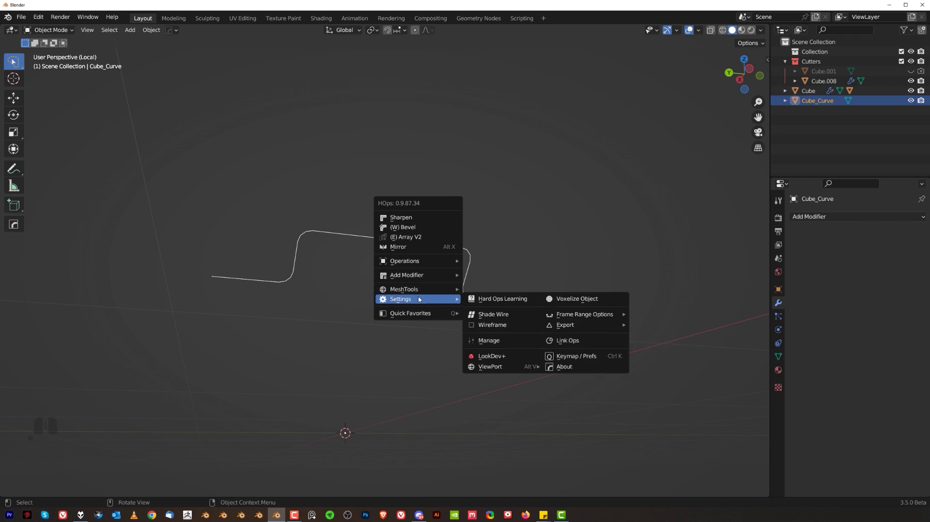
{"action": "left_click", "coordinate": [522, 393]}
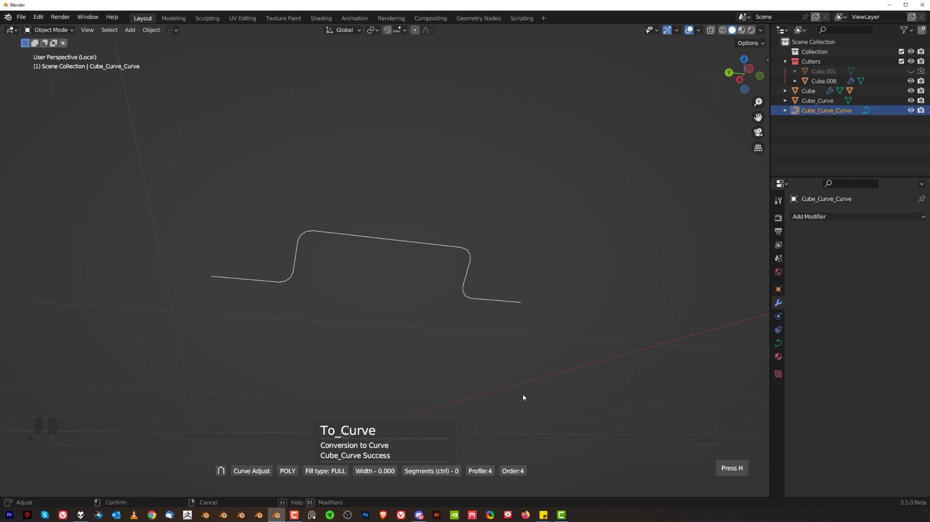
{"action": "key", "text": "s"}
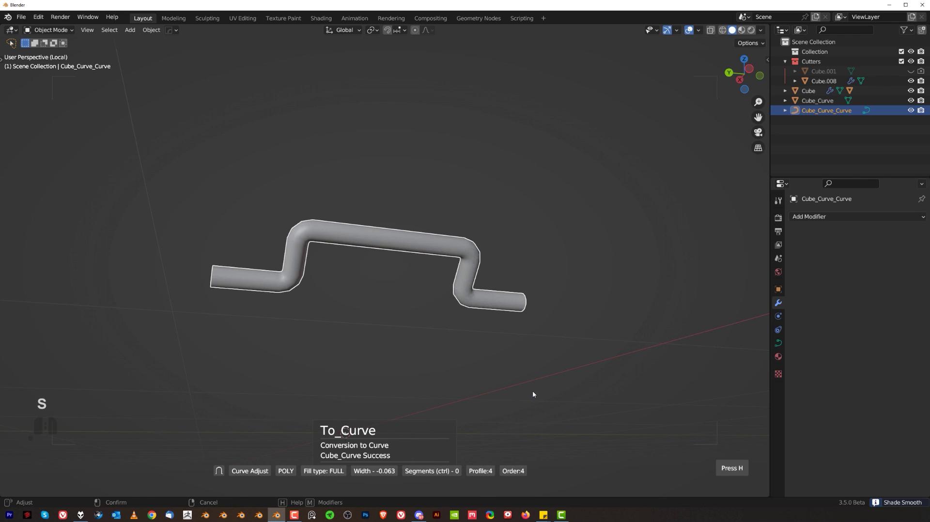
{"action": "left_click", "coordinate": [533, 392]}
{"action": "key", "text": "slash"}
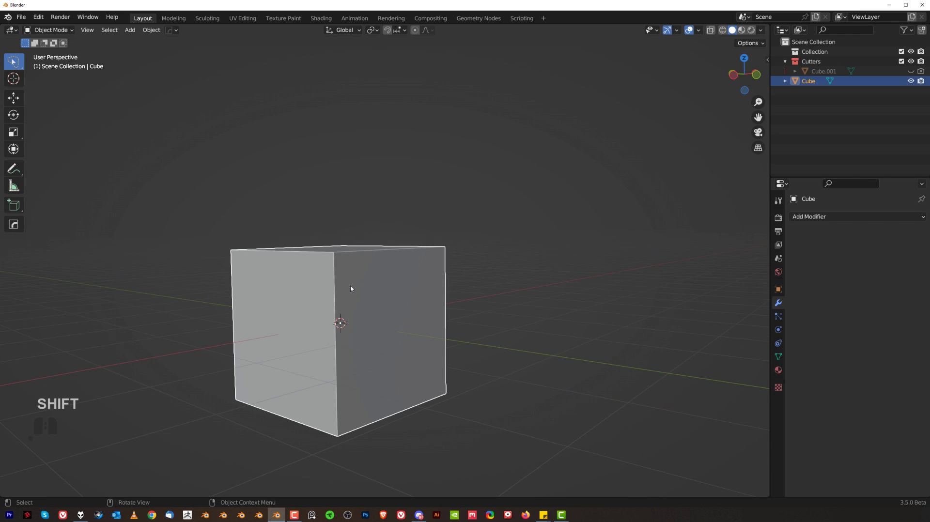
Rotate the plain cube freely into a tilted orientation and align the view to its selected face with Align View.
{"action": "key", "text": "r"}
{"action": "left_click", "coordinate": [370, 255]}
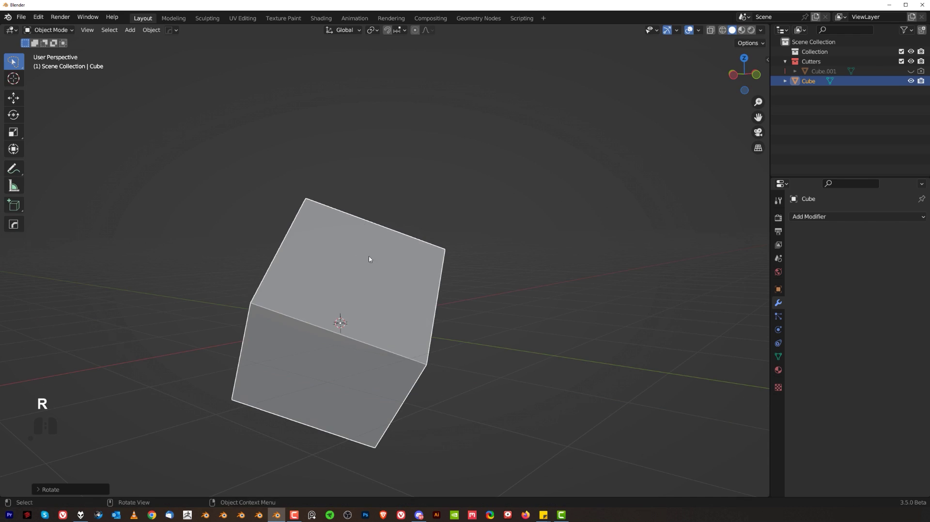
{"action": "middle_click_drag", "start_coordinate": [374, 256], "coordinate": [455, 294]}
{"action": "key", "text": "Tab"}
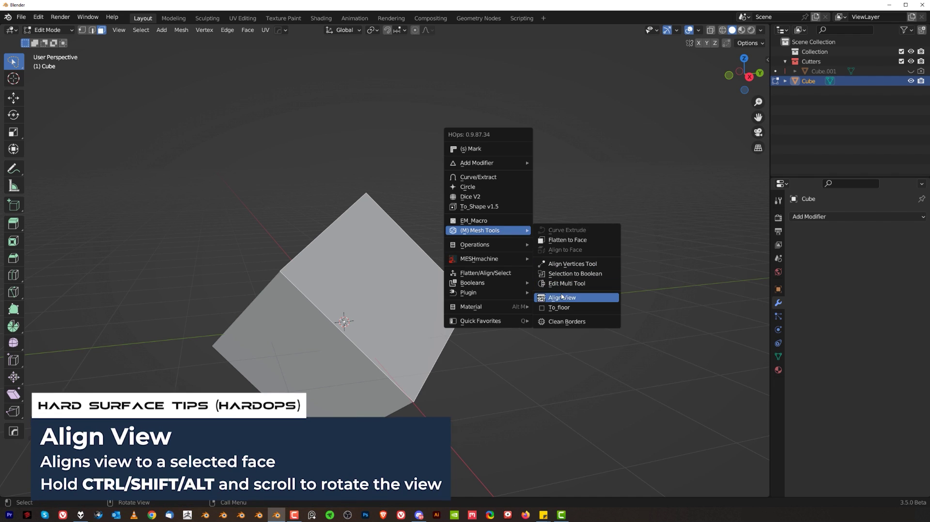
{"action": "left_click", "coordinate": [562, 296]}
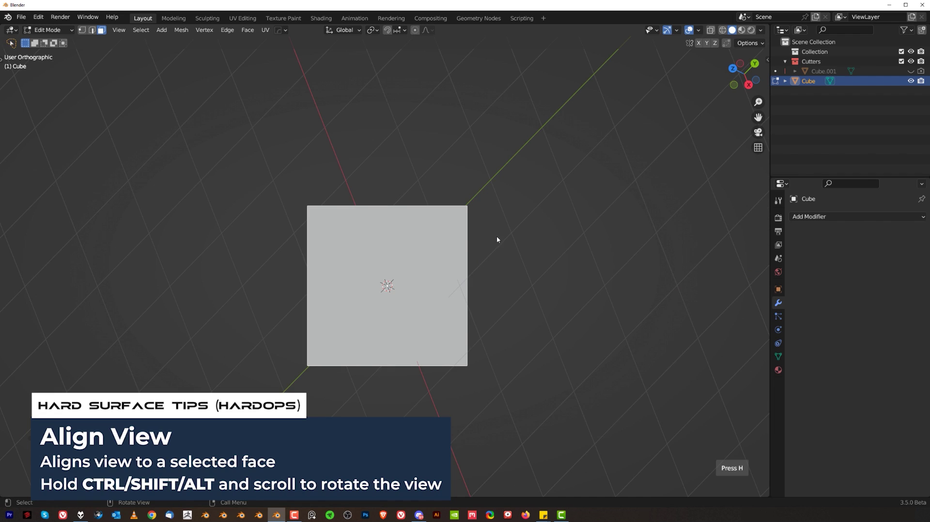
Assign the shortcut Ctrl+D to the Align View operation in Mesh Tools.
{"action": "key", "text": "q"}
{"action": "right_click", "coordinate": [543, 301]}
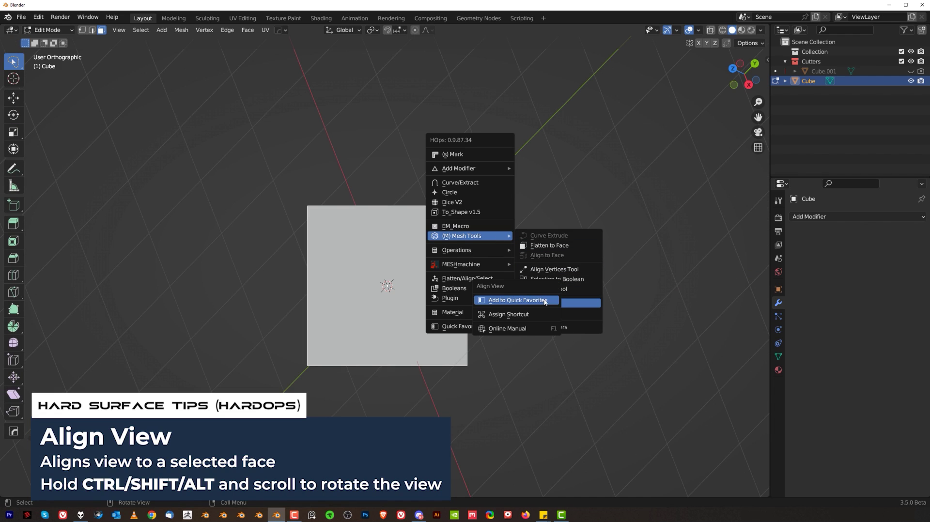
{"action": "left_click", "coordinate": [543, 314]}
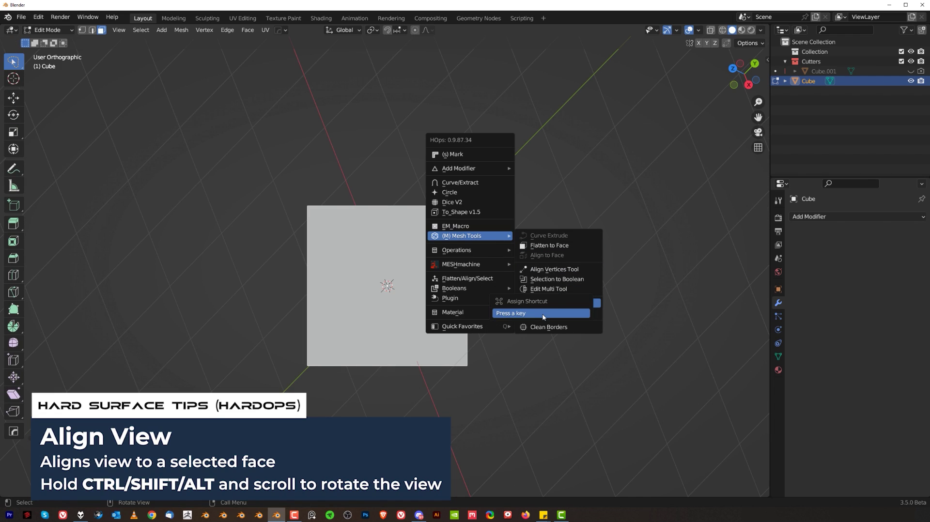
{"action": "key", "text": "ctrl+d"}
{"action": "key", "text": "Escape"}
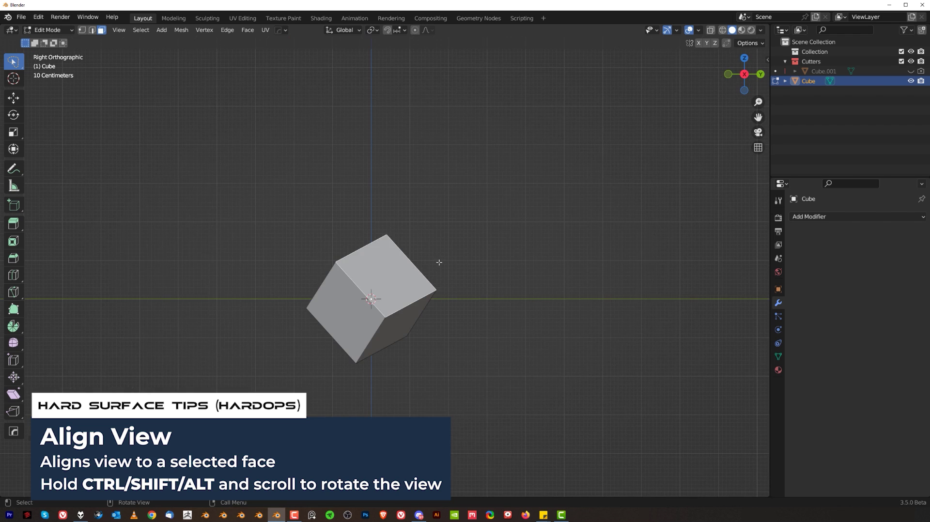
Realign the view to the tilted cube's selected face and rotate the aligned view back and forth in increments.
{"action": "middle_click_drag", "start_coordinate": [457, 261], "coordinate": [462, 280]}
{"action": "key", "text": "ctrl+d"}
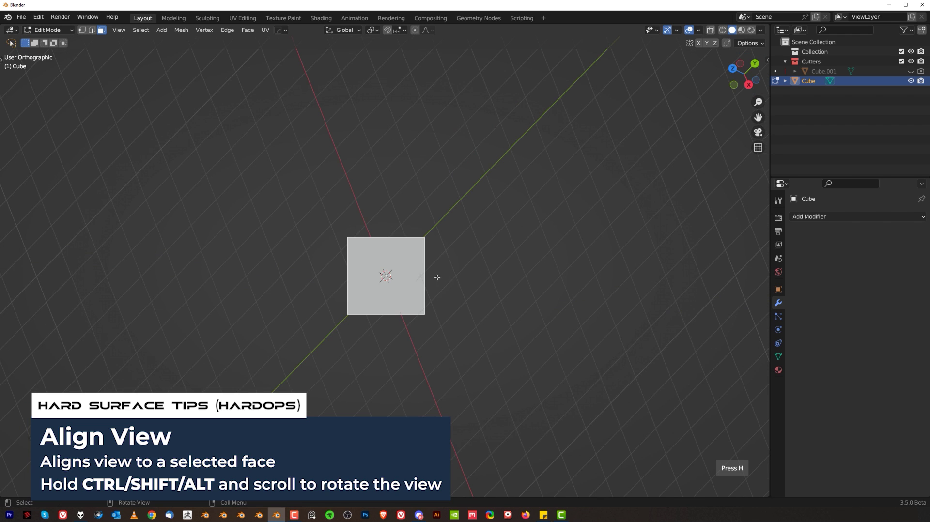
{"action": "scroll", "coordinate": [436, 277], "scroll_direction": "up", "scroll_amount": 4, "text": "ctrl+shift"}
{"action": "scroll", "coordinate": [431, 282], "scroll_direction": "down", "scroll_amount": 4, "text": "ctrl+shift"}
{"action": "scroll", "coordinate": [428, 281], "scroll_direction": "up", "scroll_amount": 3, "text": "alt+shift"}
{"action": "scroll", "coordinate": [428, 281], "scroll_direction": "up", "scroll_amount": 2, "text": "alt+shift"}
{"action": "scroll", "coordinate": [428, 280], "scroll_direction": "down", "scroll_amount": 4, "text": "alt+shift"}
{"action": "scroll", "coordinate": [429, 278], "scroll_direction": "up", "scroll_amount": 3, "text": "ctrl+alt"}
{"action": "scroll", "coordinate": [430, 277], "scroll_direction": "down", "scroll_amount": 3, "text": "ctrl+alt"}
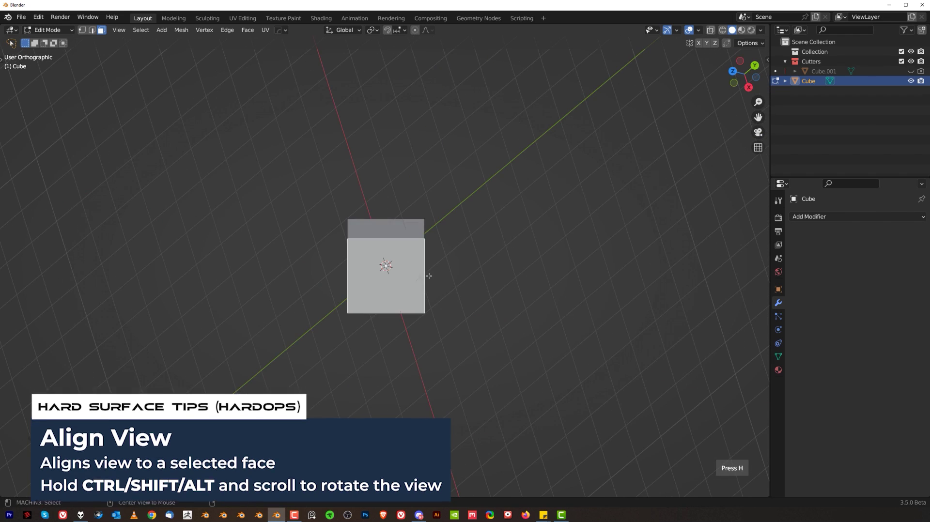
{"action": "key", "text": "Tab"}
{"action": "scroll", "coordinate": [424, 251], "scroll_direction": "up", "scroll_amount": 5}
{"action": "middle_click_drag", "start_coordinate": [426, 249], "coordinate": [483, 243]}
{"action": "key", "text": "grave"}
{"action": "key", "text": "Tab"}
{"action": "scroll", "coordinate": [405, 223], "scroll_direction": "down", "scroll_amount": 3}
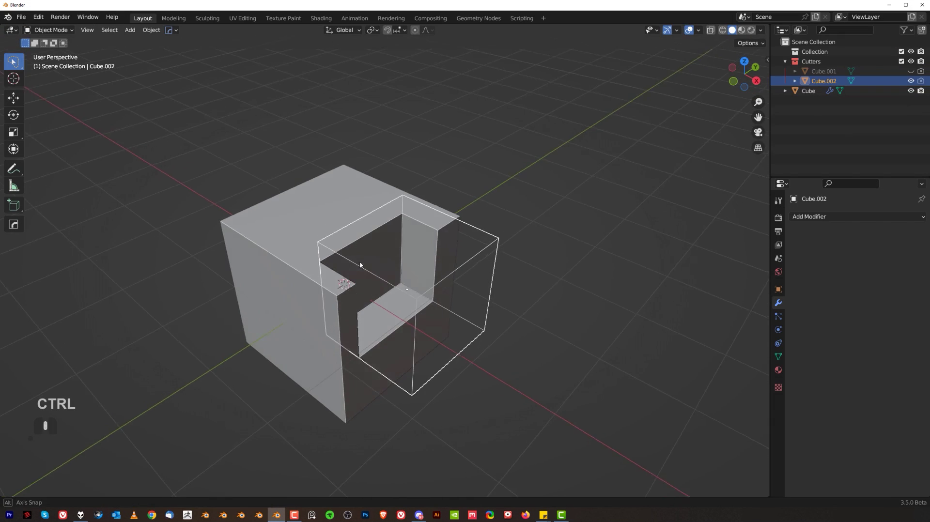
Apply all boolean modifiers on the notched cube with Hard Ops Sharpen.
{"action": "middle_click_drag", "start_coordinate": [360, 260], "coordinate": [386, 247], "text": "shift"}
{"action": "left_click", "coordinate": [301, 231]}
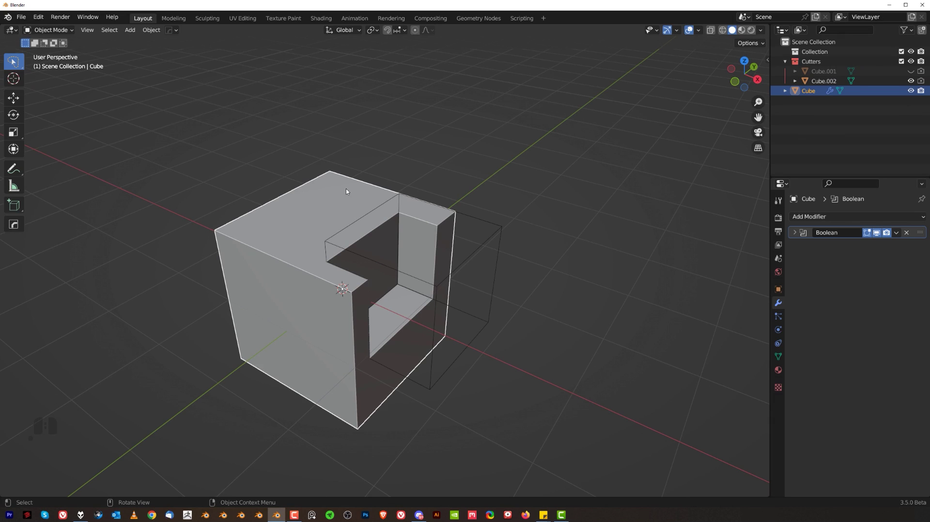
{"action": "key", "text": "q"}
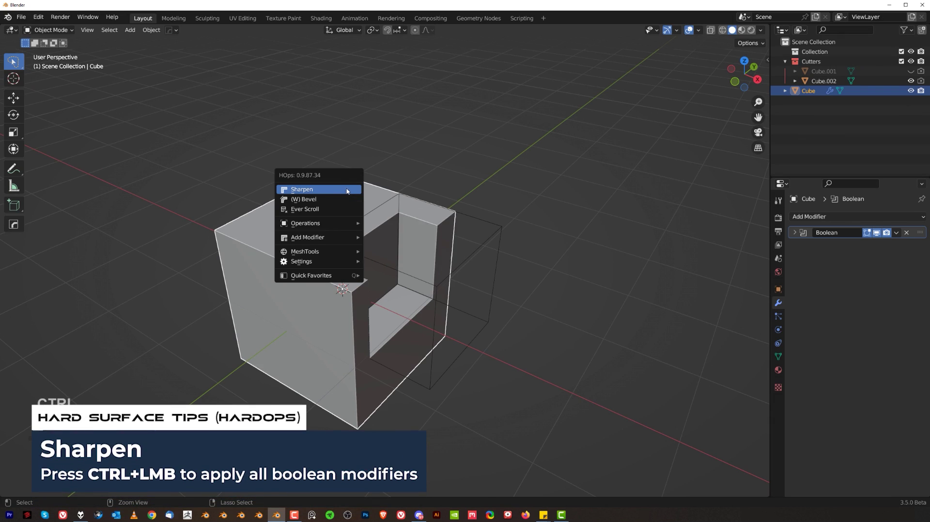
{"action": "left_click", "coordinate": [346, 190], "text": "ctrl"}
{"action": "middle_click_drag", "start_coordinate": [400, 247], "coordinate": [362, 243]}
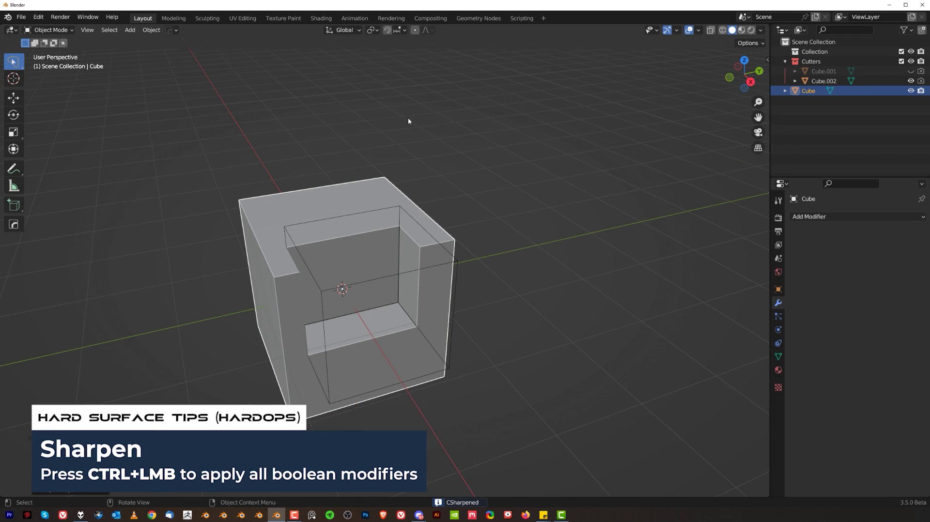
Delete the wireframe cutter box from the notch of the cube.
{"action": "middle_click_drag", "start_coordinate": [377, 189], "coordinate": [403, 206]}
{"action": "scroll", "coordinate": [403, 207], "scroll_direction": "up", "scroll_amount": 1}
{"action": "left_click", "coordinate": [401, 176]}
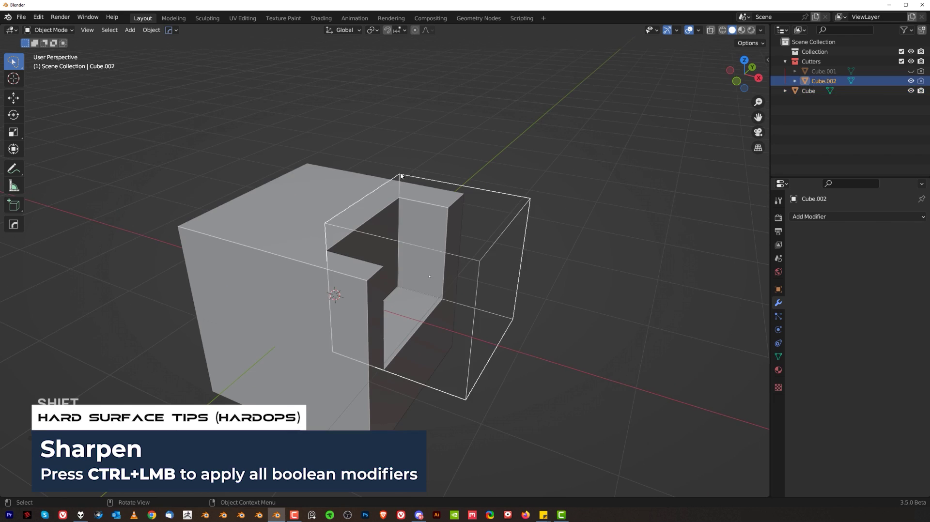
{"action": "key", "text": "x"}
{"action": "left_click", "coordinate": [401, 176]}
{"action": "middle_click_drag", "start_coordinate": [407, 240], "coordinate": [374, 253], "text": "shift"}
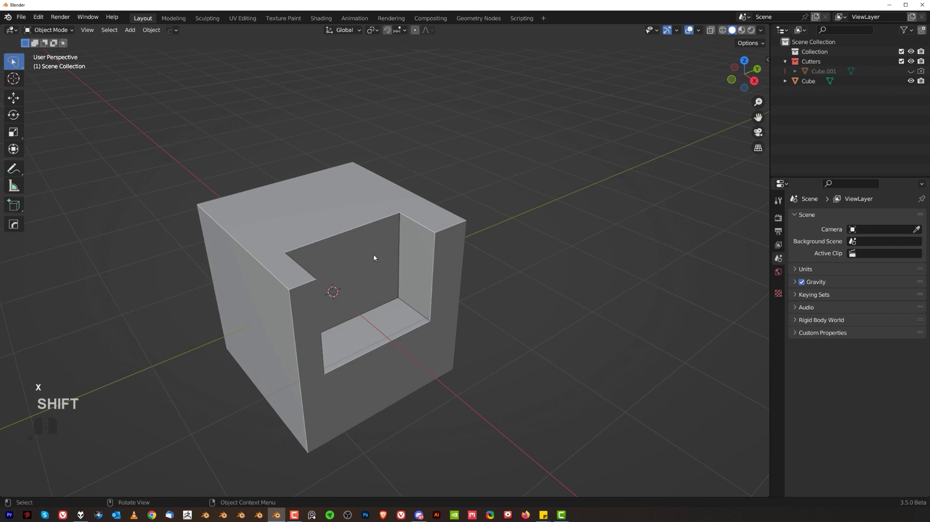
{"action": "key", "text": "ctrl+z"}
Add eight evenly spaced vertical loop cuts across the cube face opposite the notch.
{"action": "key", "text": "ctrl+r"}
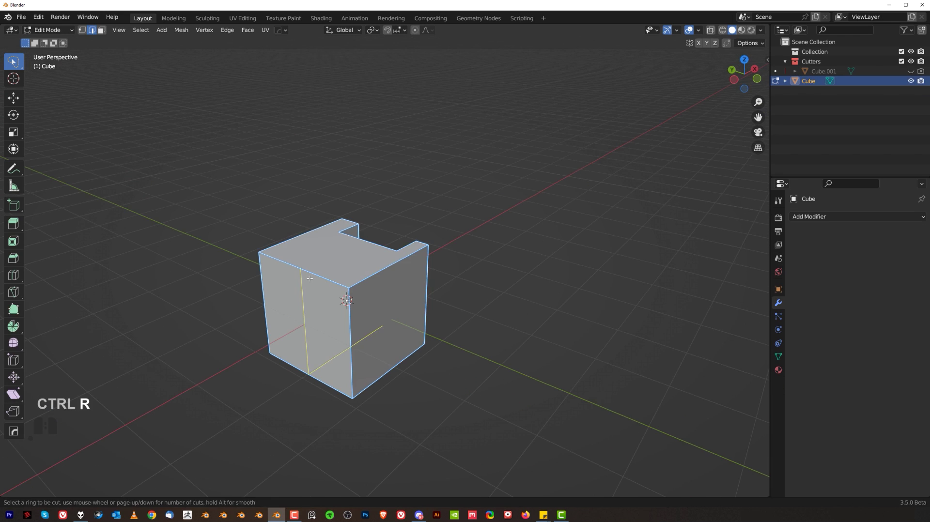
{"action": "scroll", "coordinate": [293, 291], "scroll_direction": "up", "scroll_amount": 7}
{"action": "left_click", "coordinate": [292, 291]}
{"action": "right_click", "coordinate": [292, 292]}
{"action": "middle_click_drag", "start_coordinate": [387, 278], "coordinate": [328, 276]}
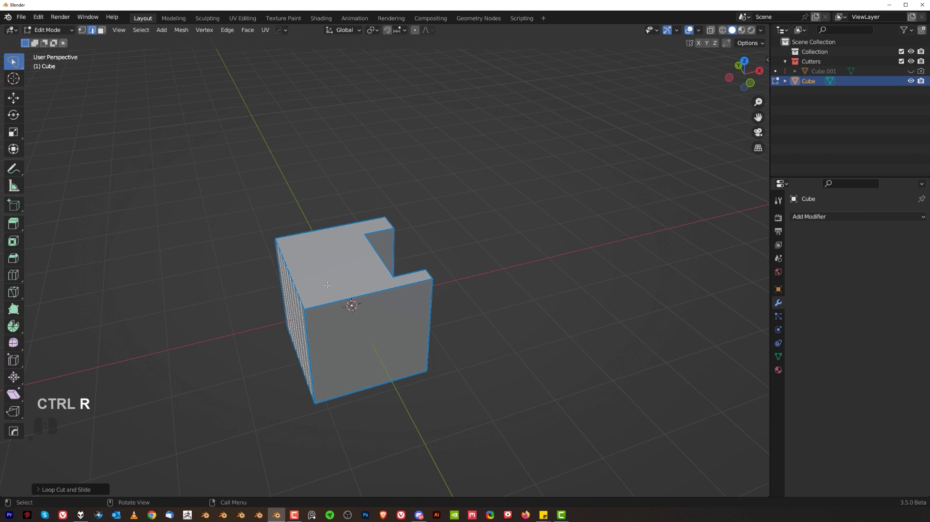
Add four evenly spaced loop cuts over the cube's top and adjoining side faces, running through the notch area.
{"action": "key", "text": "ctrl+r"}
{"action": "scroll", "coordinate": [325, 233], "scroll_direction": "up", "scroll_amount": 3}
{"action": "left_click", "coordinate": [319, 229]}
{"action": "right_click", "coordinate": [320, 229]}
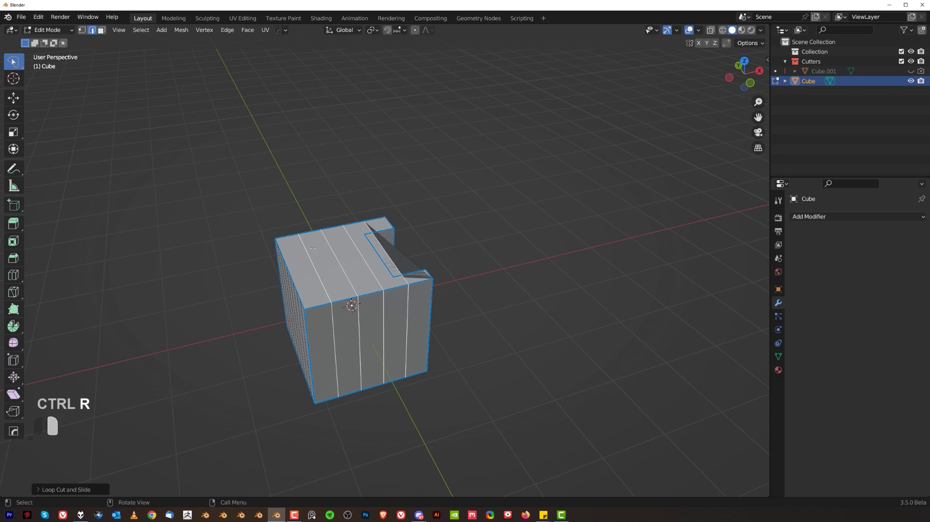
Examine the cube's shading in Object Mode and its extra loop cuts in Edit Mode around the notch.
{"action": "key", "text": "Tab"}
{"action": "middle_click_drag", "start_coordinate": [460, 256], "coordinate": [449, 216]}
{"action": "key", "text": "Tab"}
{"action": "scroll", "coordinate": [403, 269], "scroll_direction": "down", "scroll_amount": 3}
{"action": "middle_click_drag", "start_coordinate": [351, 284], "coordinate": [416, 286]}
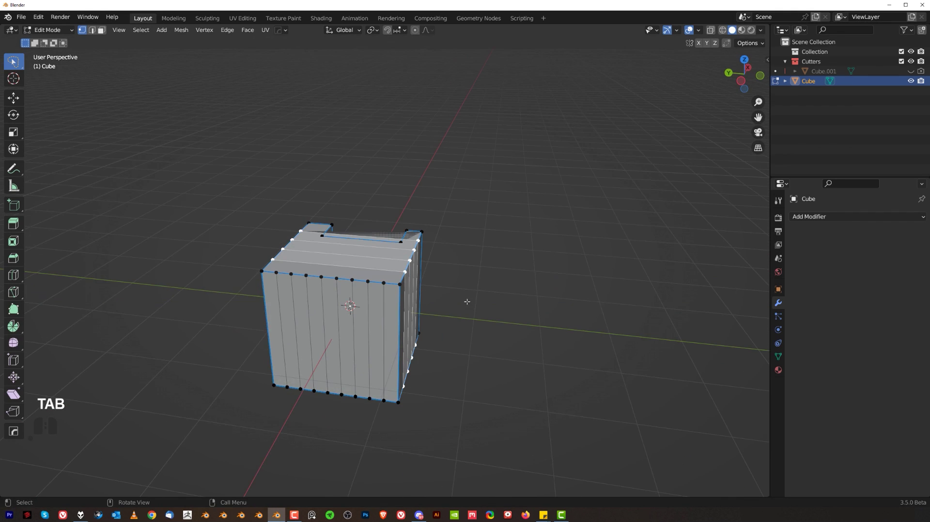
{"action": "middle_click_drag", "start_coordinate": [467, 301], "coordinate": [340, 302]}
{"action": "scroll", "coordinate": [333, 302], "scroll_direction": "up", "scroll_amount": 2}
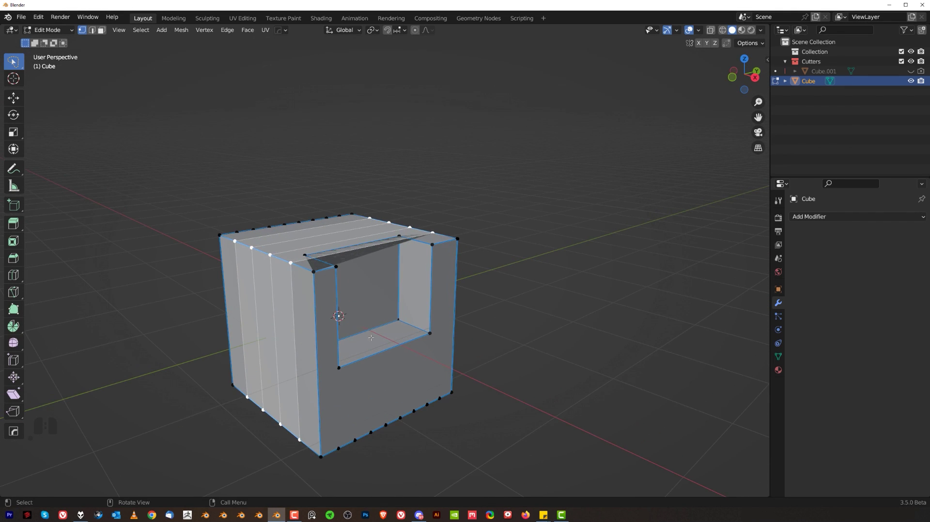
{"action": "middle_click_drag", "start_coordinate": [371, 337], "coordinate": [330, 288], "text": "shift"}
Remove the unnecessary loop cuts from the notched cube with Clean Mesh and check its geometry in Edit Mode.
{"action": "key", "text": "Tab"}
{"action": "key", "text": "q"}
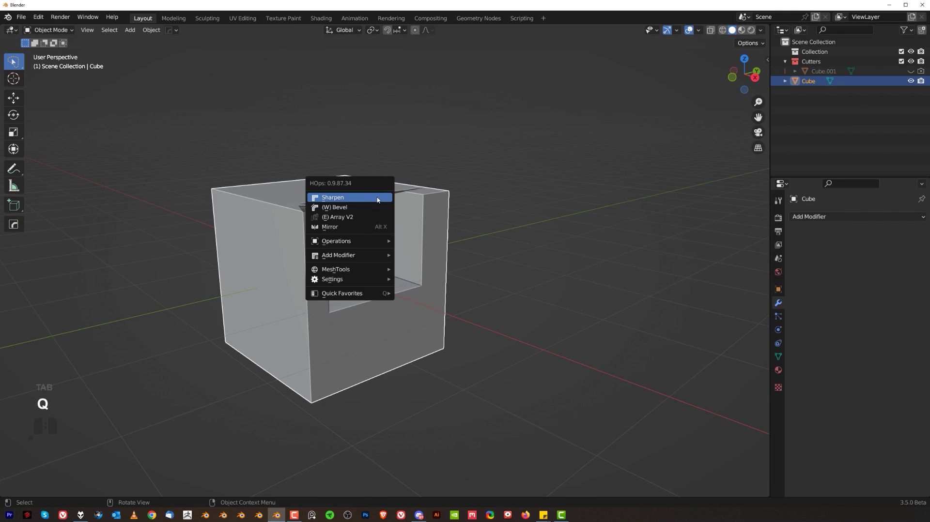
{"action": "mouse_move", "coordinate": [340, 240]}
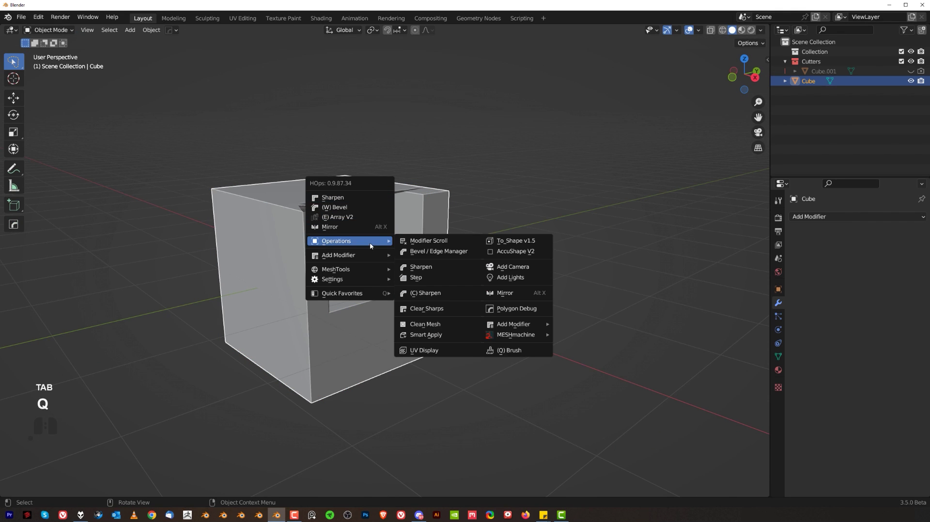
{"action": "left_click", "coordinate": [434, 324]}
{"action": "middle_click_drag", "start_coordinate": [347, 284], "coordinate": [369, 297]}
{"action": "key", "text": "Tab"}
{"action": "middle_click_drag", "start_coordinate": [370, 260], "coordinate": [248, 217]}
{"action": "middle_click_drag", "start_coordinate": [420, 217], "coordinate": [390, 256]}
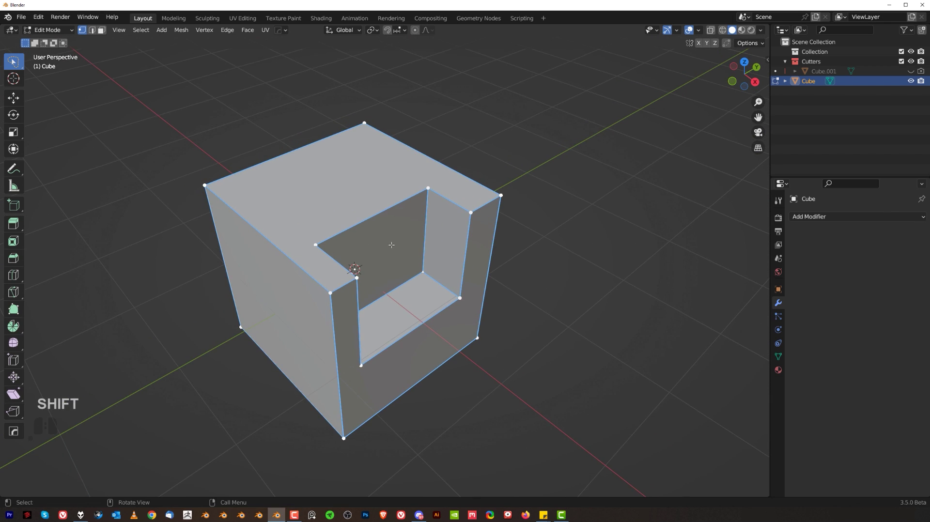
Clean up the notched cube's mesh with the 3D-Print Make Manifold operation.
{"action": "key", "text": "n"}
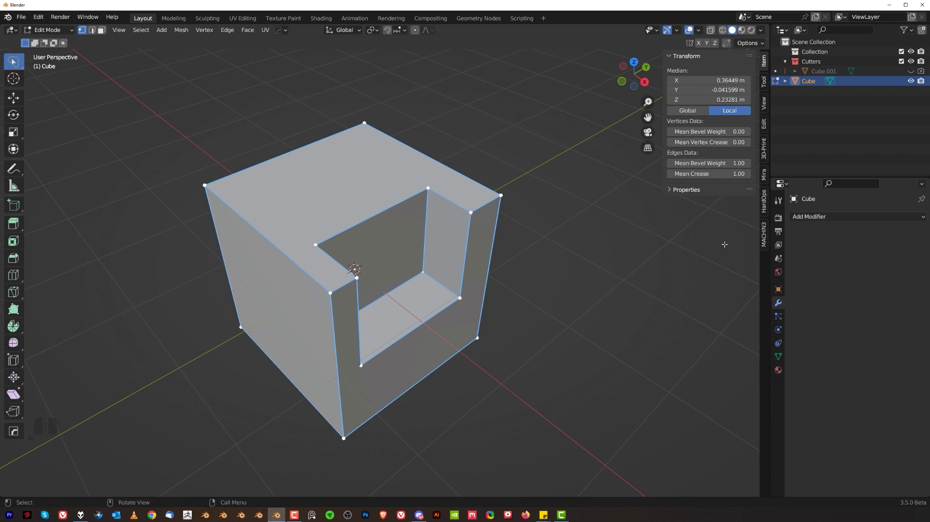
{"action": "left_click", "coordinate": [764, 150]}
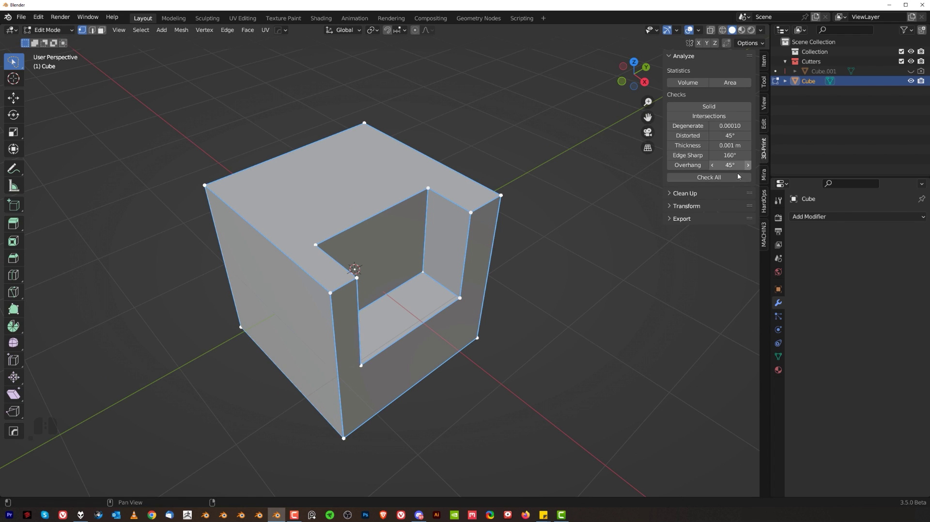
{"action": "left_click", "coordinate": [676, 195]}
{"action": "left_click", "coordinate": [701, 219]}
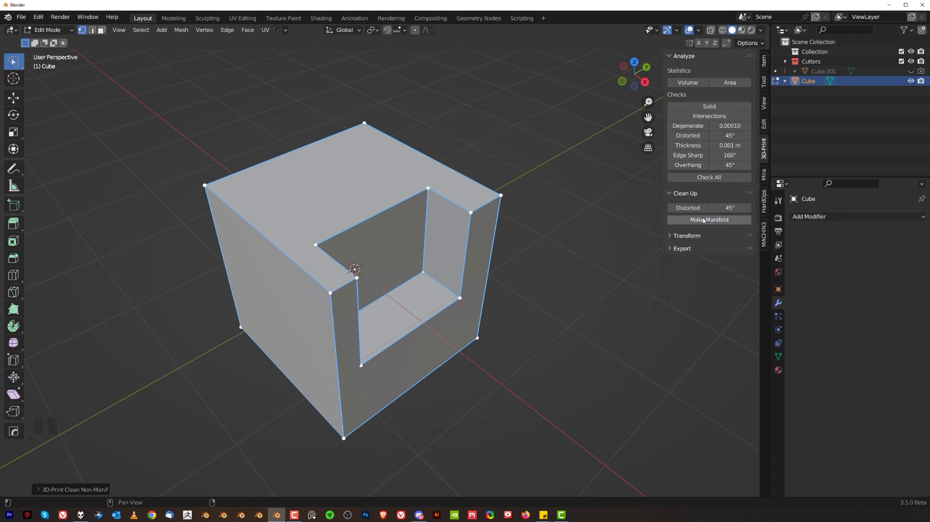
{"action": "key", "text": "n"}
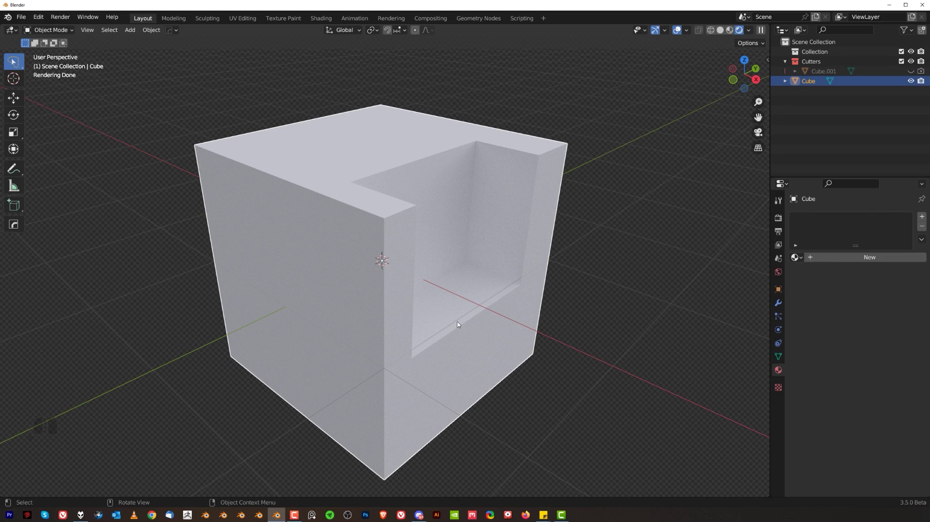
Add a blank material to the notched cube and cycle through random variations of it with Material Scroll.
{"action": "key", "text": "alt+m"}
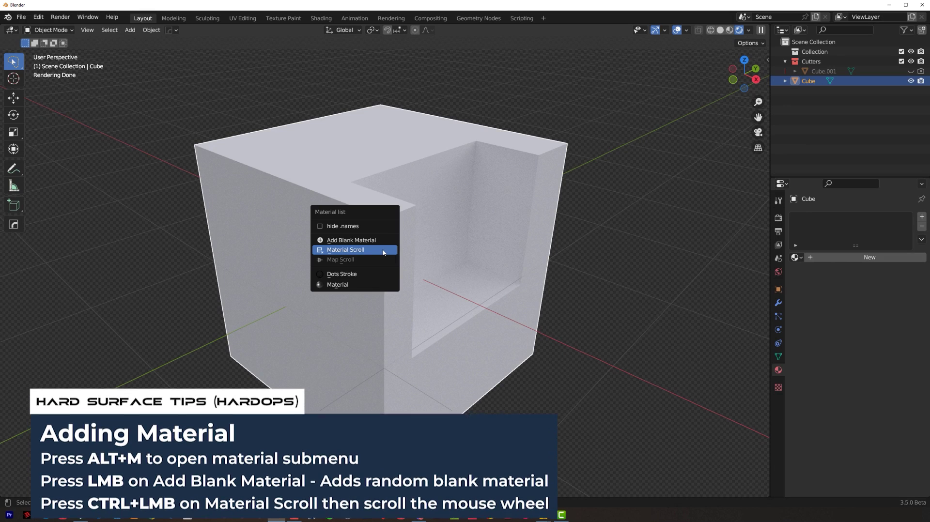
{"action": "left_click", "coordinate": [381, 246]}
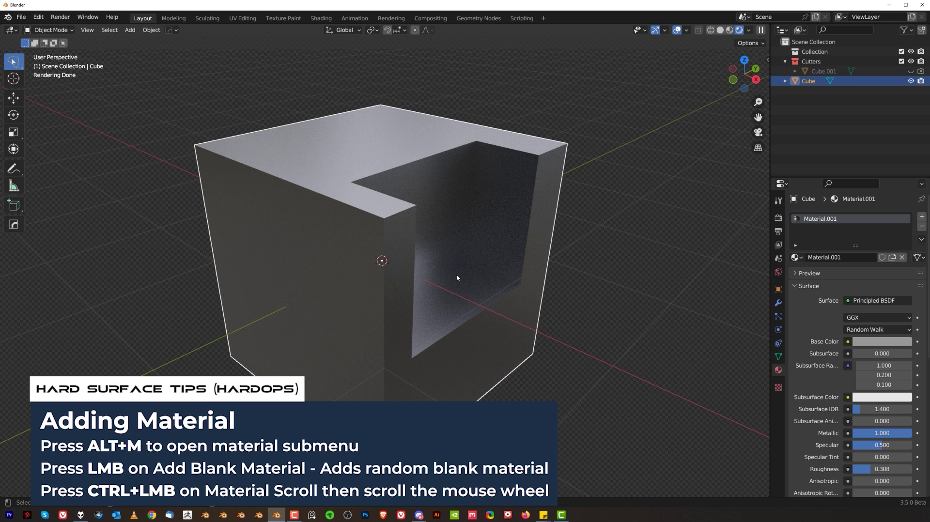
{"action": "key", "text": "alt+m"}
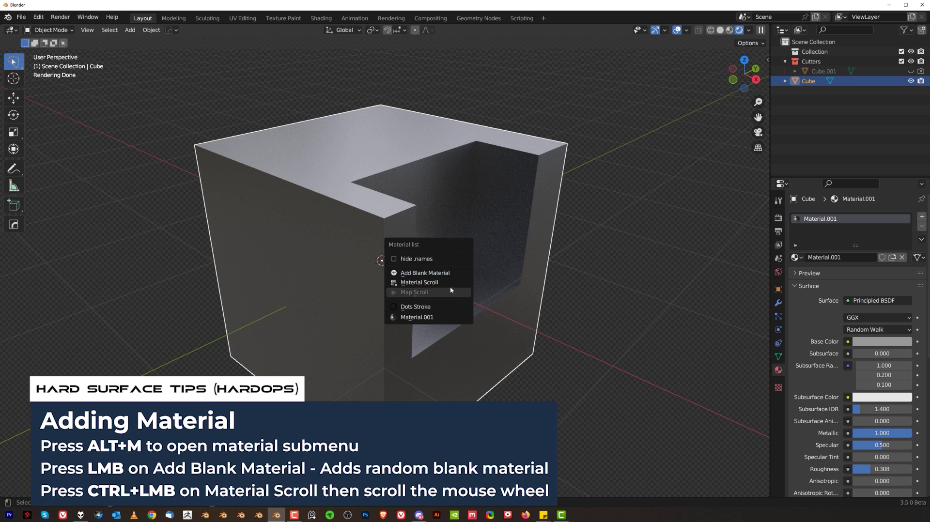
{"action": "left_click", "coordinate": [450, 286], "text": "ctrl"}
{"action": "scroll", "coordinate": [451, 287], "scroll_direction": "down", "scroll_amount": 4}
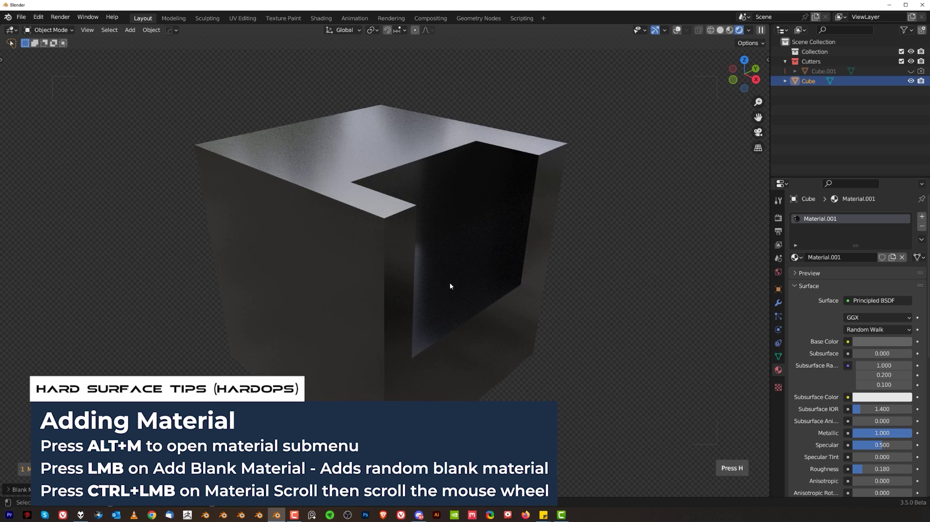
{"action": "scroll", "coordinate": [450, 286], "scroll_direction": "down", "scroll_amount": 1}
{"action": "left_click", "coordinate": [450, 284]}
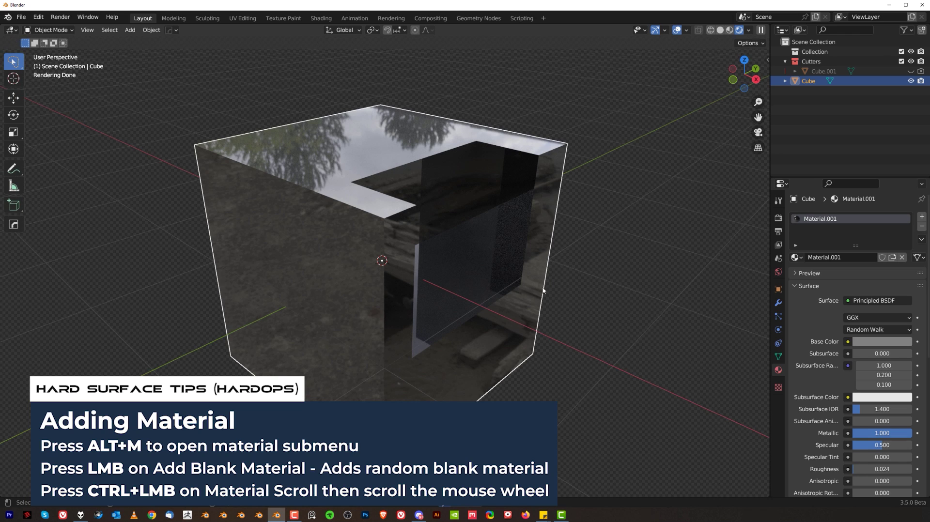
Apply the Glass variant of the blank material to the cube and replace it with the Emission variant.
{"action": "key", "text": "alt+m"}
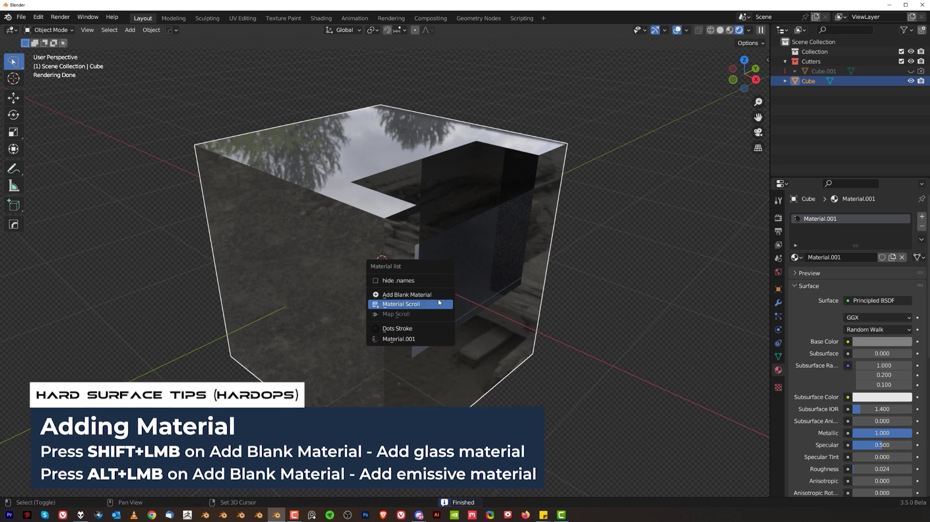
{"action": "left_click", "coordinate": [438, 295], "text": "shift"}
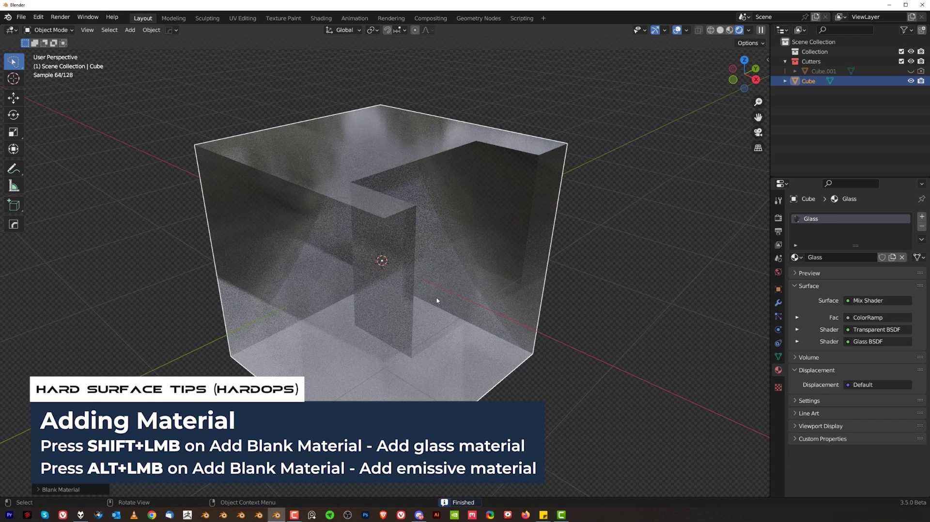
{"action": "key", "text": "alt+m"}
{"action": "left_click", "coordinate": [438, 300], "text": "alt"}
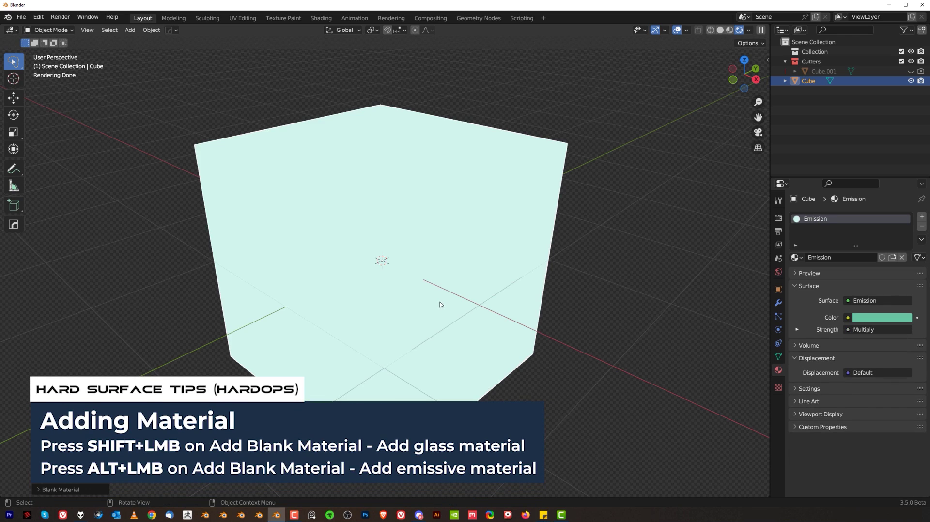